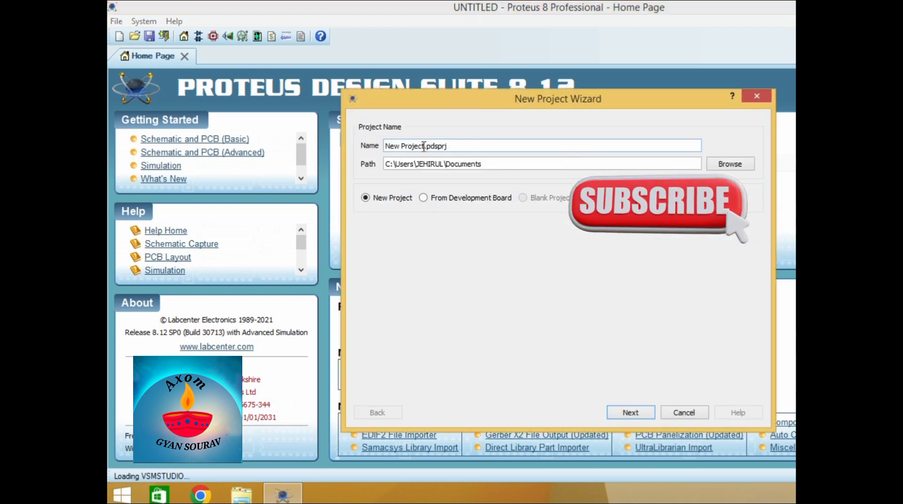
Step: Name the new project "inverting aplifier", keeping the .pdsprj extension
key(BackSpace)
key(BackSpace)
key(BackSpace)
key(BackSpace)
key(BackSpace)
key(BackSpace)
key(BackSpace)
key(BackSpace)
key(BackSpace)
key(BackSpace)
key(BackSpace)
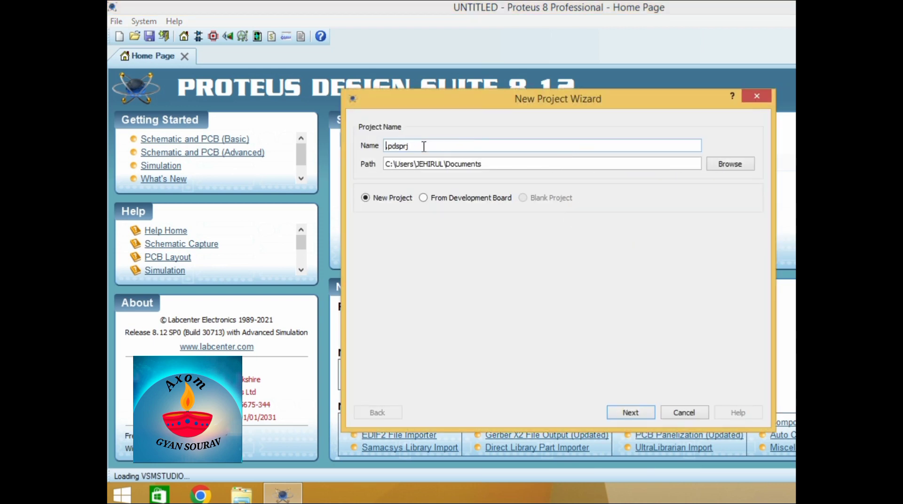
text(inverting amplifier)
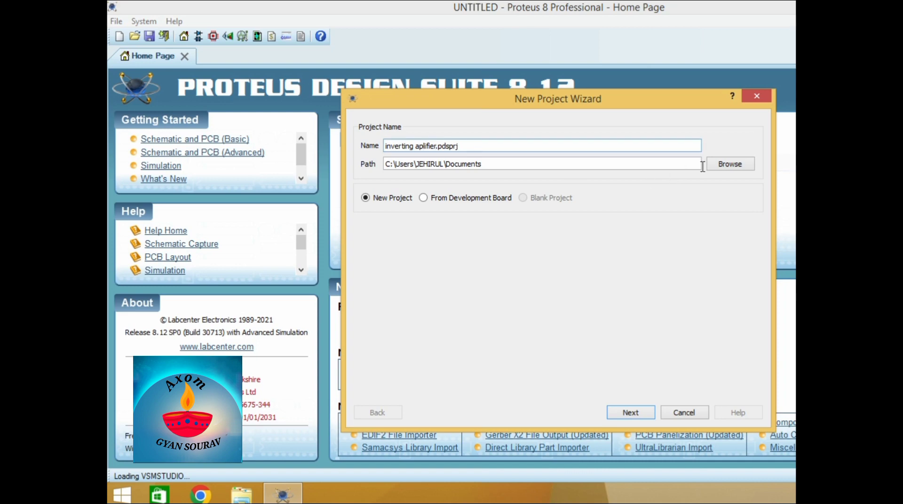
Step: Choose the folder to save the project in and complete the new project setup to reach the schematic
click(716, 165)
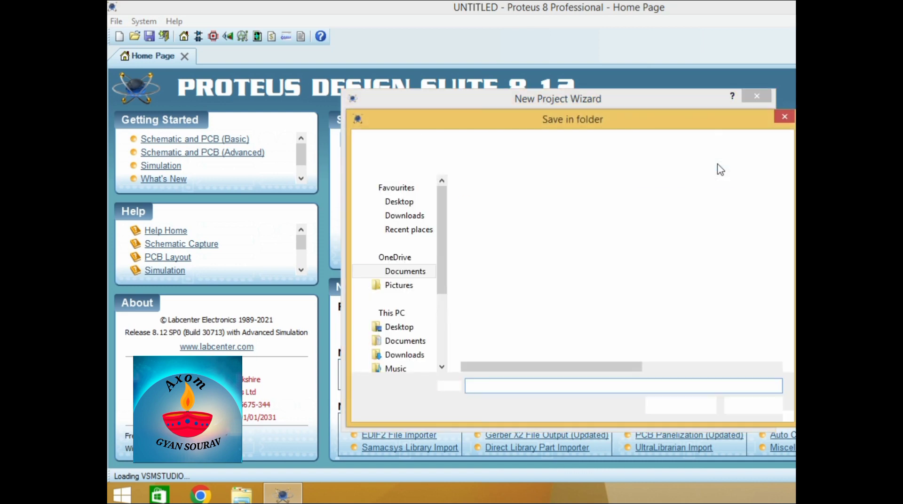
drag(444, 248, 442, 323)
click(429, 323)
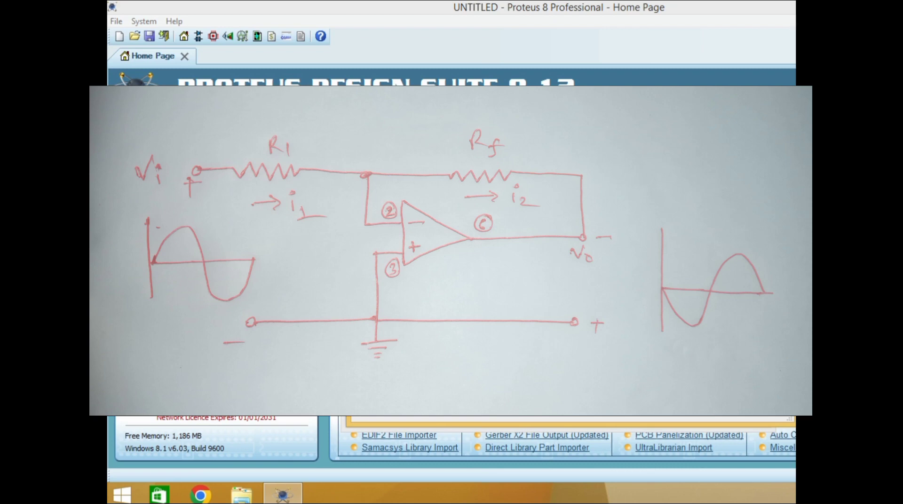
click(660, 409)
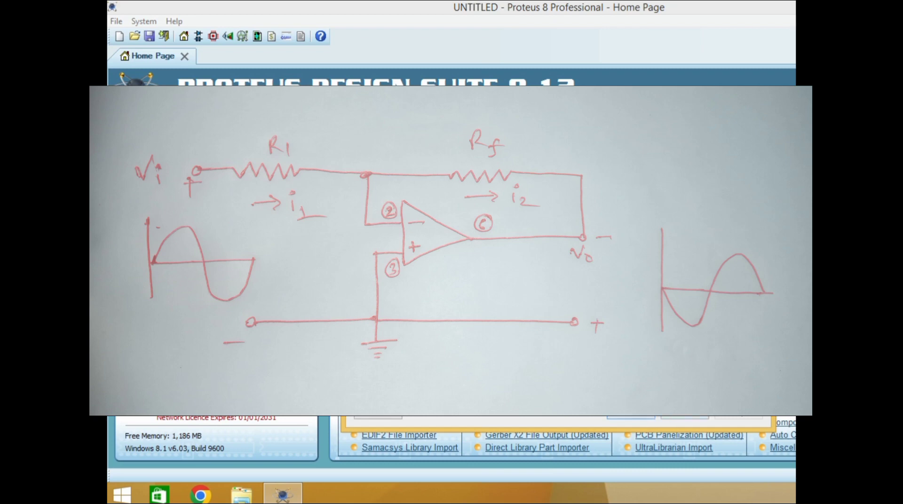
click(635, 418)
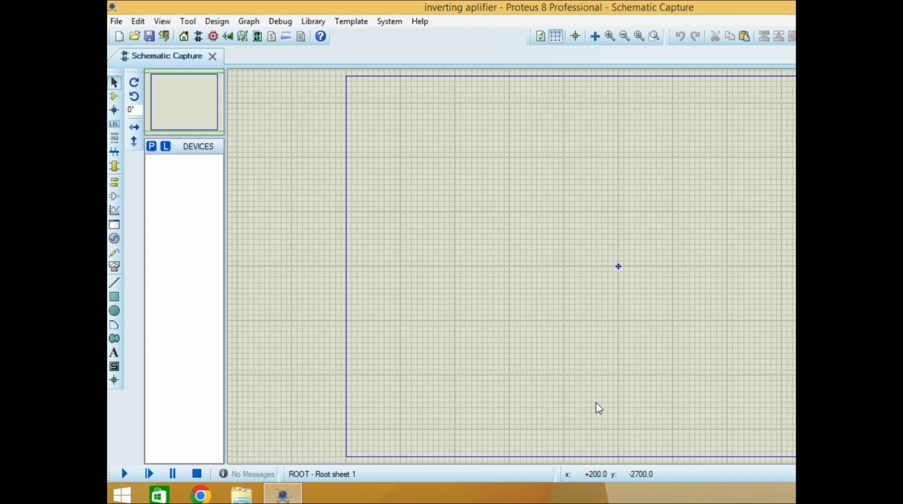
Step: Search the component library for 741 and add the 741 operational amplifier to the device list
click(151, 147)
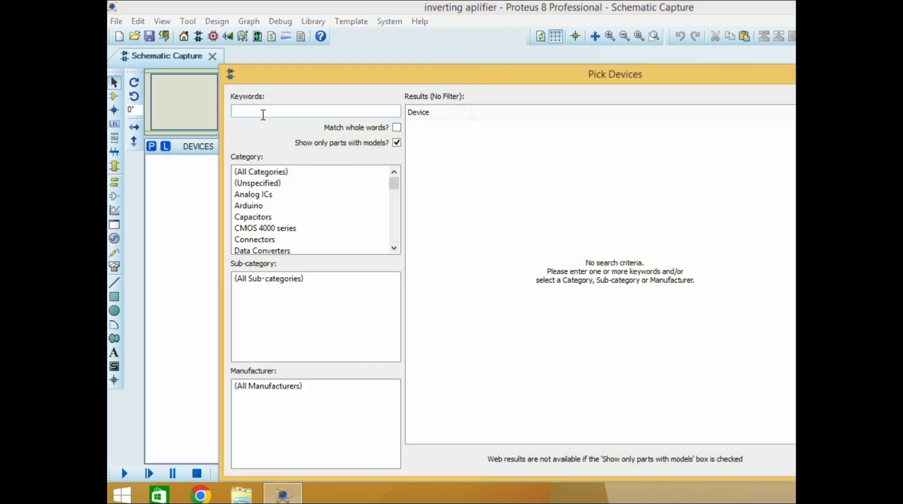
text(741)
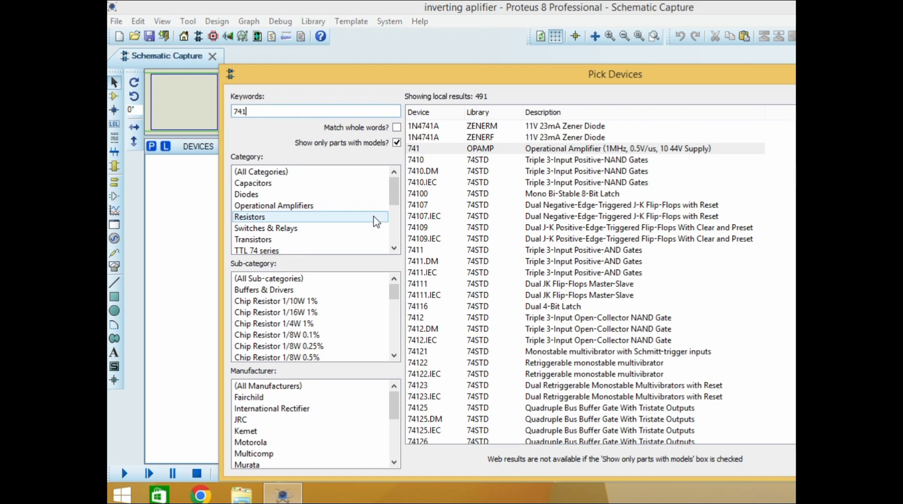
click(469, 152)
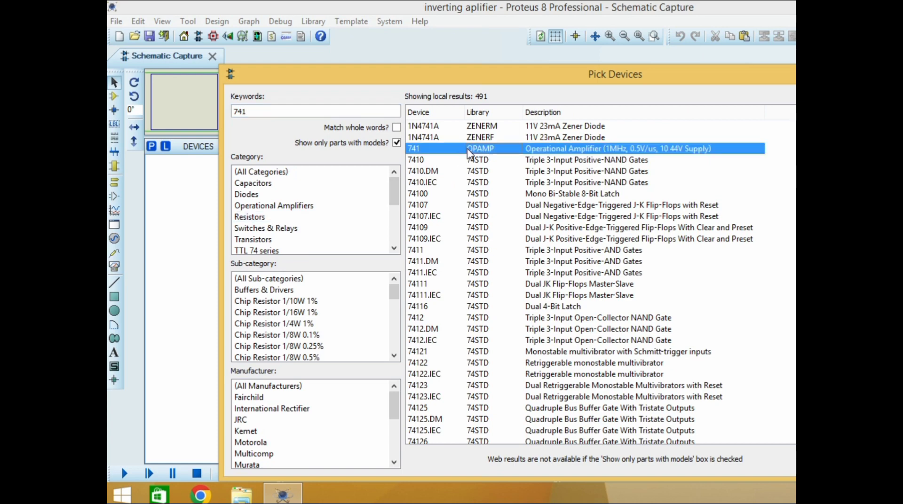
double_click(468, 151)
Step: Search the library for "res", add the generic resistor RES to the device list and close the device picker
click(269, 111)
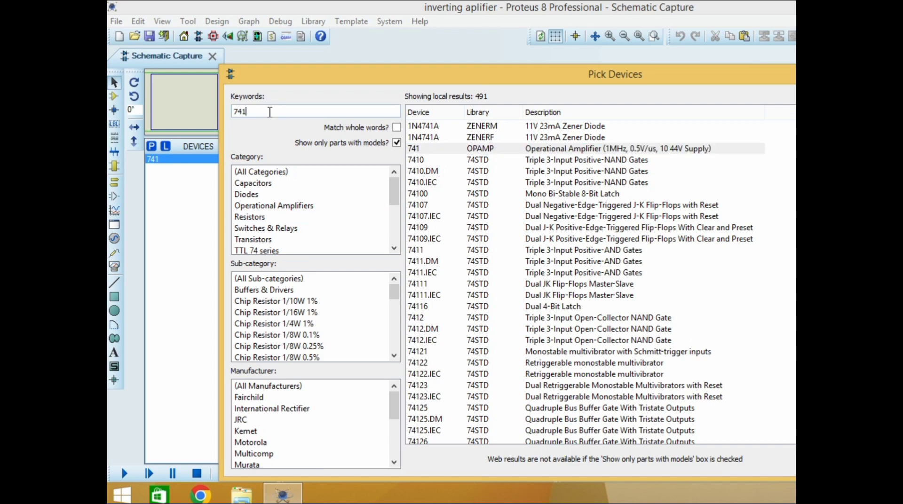
key(BackSpace)
key(BackSpace)
key(BackSpace)
text(res)
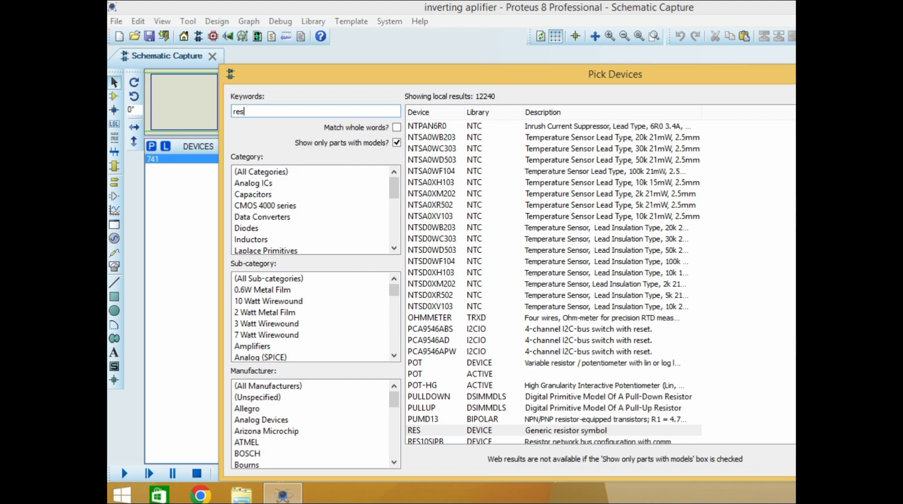
drag(795, 155, 795, 296)
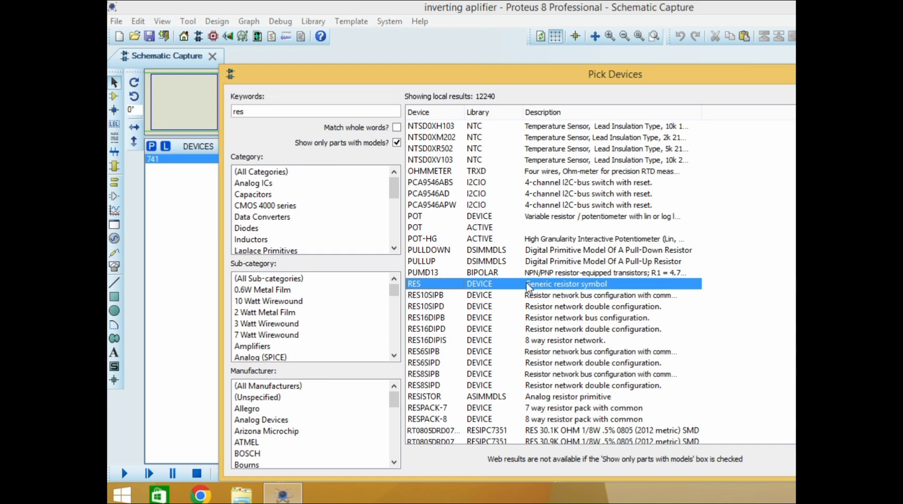
double_click(518, 288)
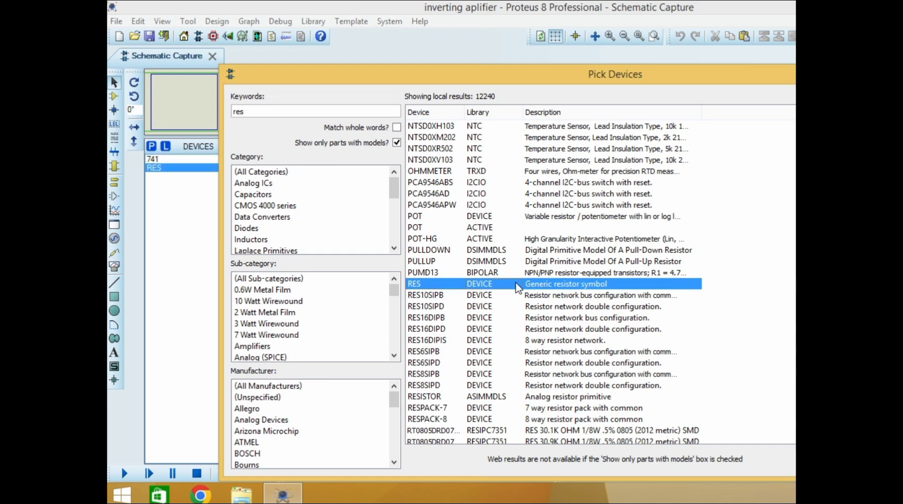
click(273, 114)
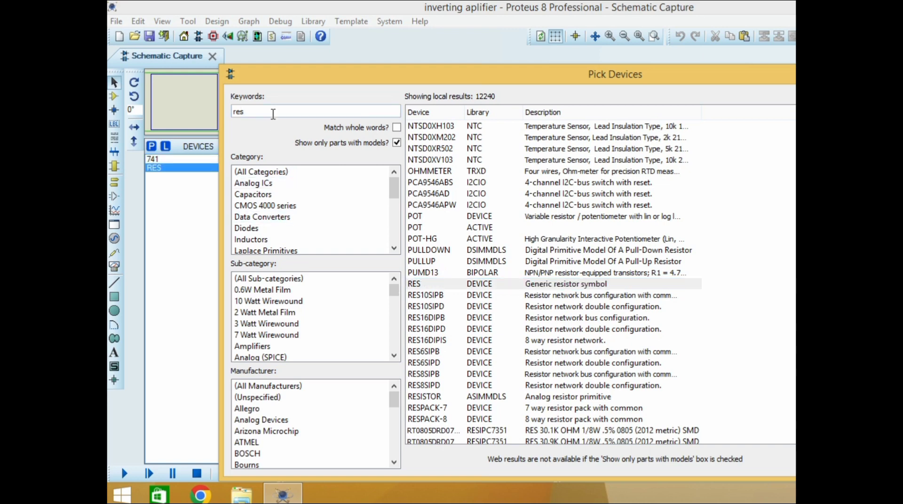
key(BackSpace)
key(BackSpace)
key(BackSpace)
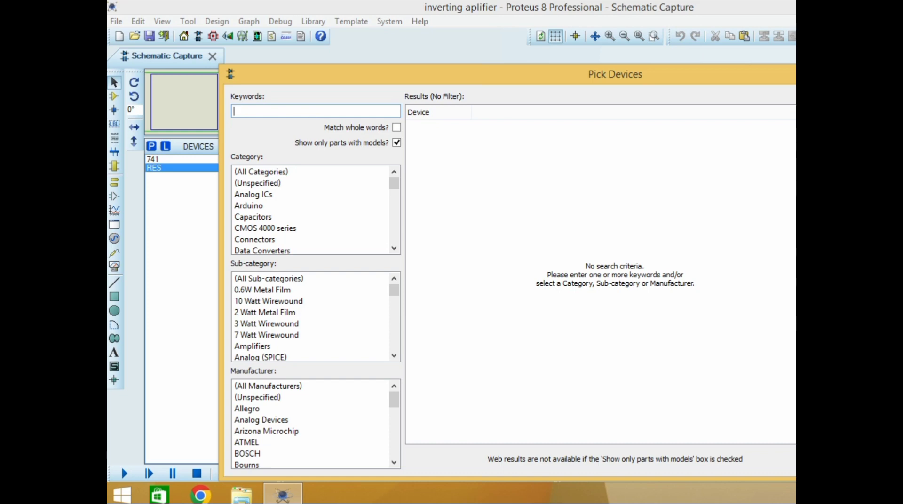
key(Escape)
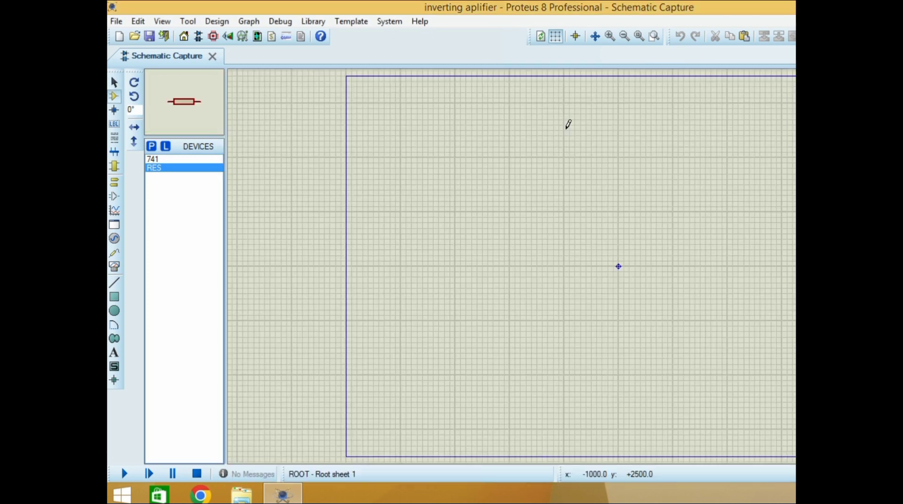
Step: Place one 741 op-amp on the schematic sheet, left of the origin marker
click(200, 160)
click(599, 209)
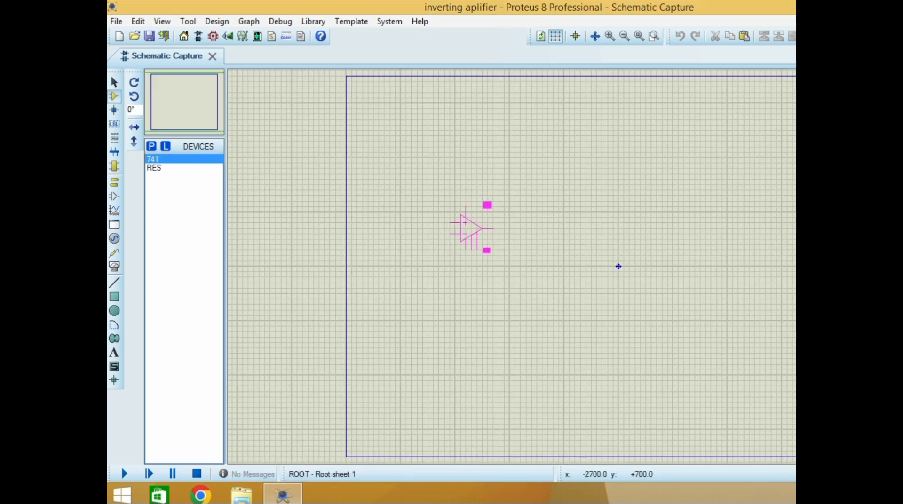
click(498, 225)
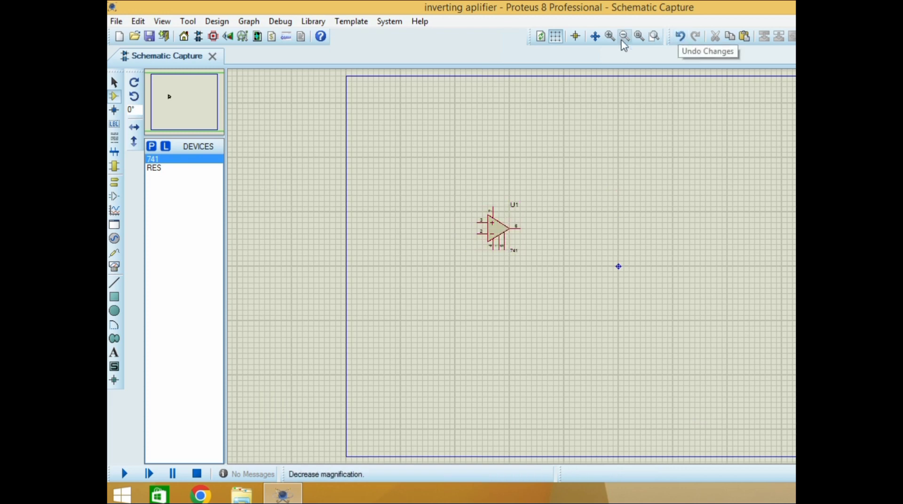
Step: Flip the placed 741 op-amp with Y-Mirror so that its inverting input lies above the non-inverting input
click(611, 39)
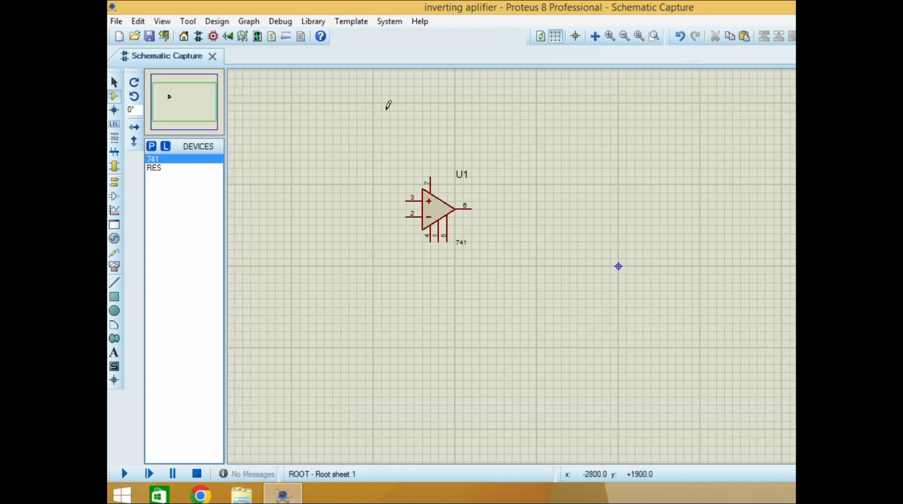
mouse_move(387, 105)
mouse_down()
mouse_move(328, 75)
mouse_move(234, 74)
mouse_move(228, 97)
mouse_up()
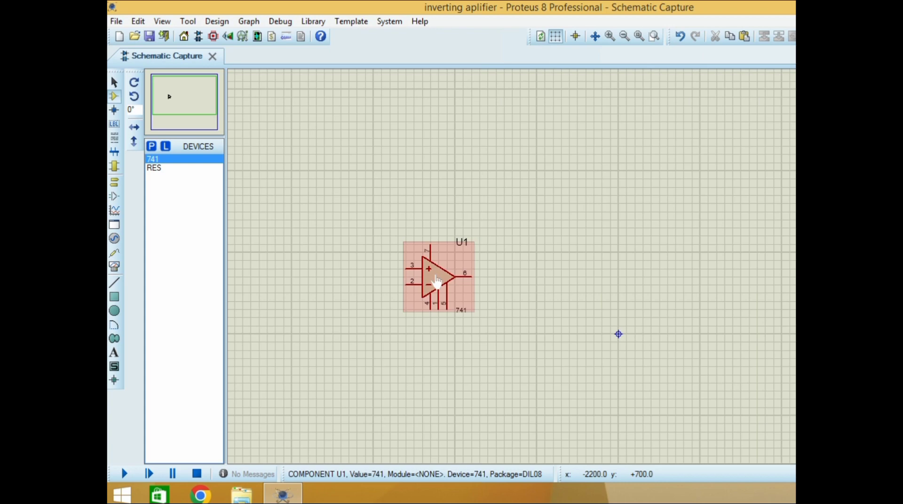
right_click(437, 269)
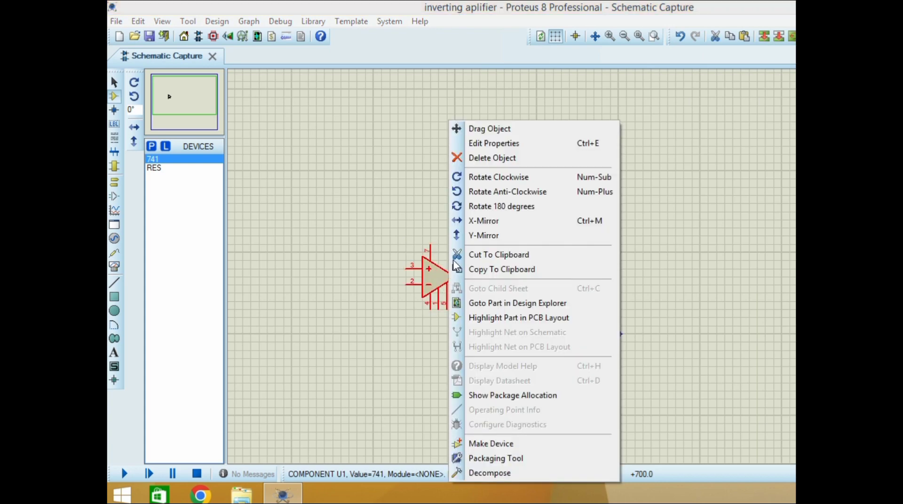
click(487, 237)
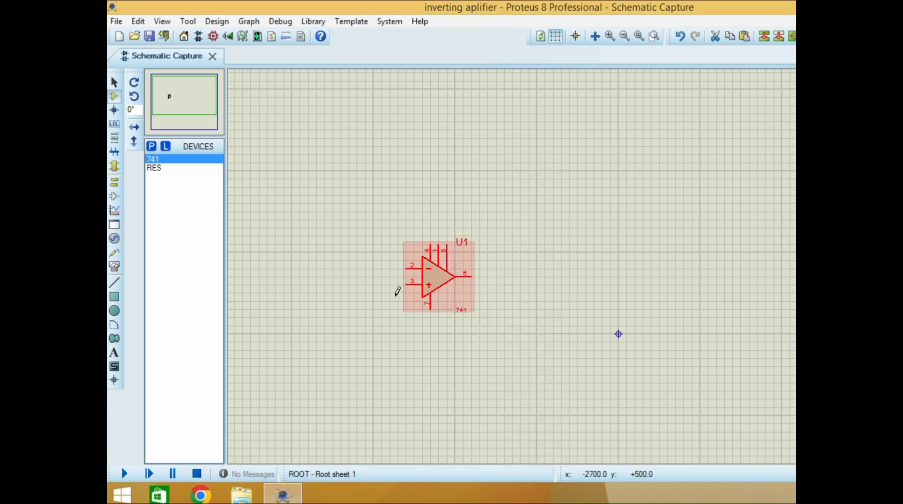
click(392, 295)
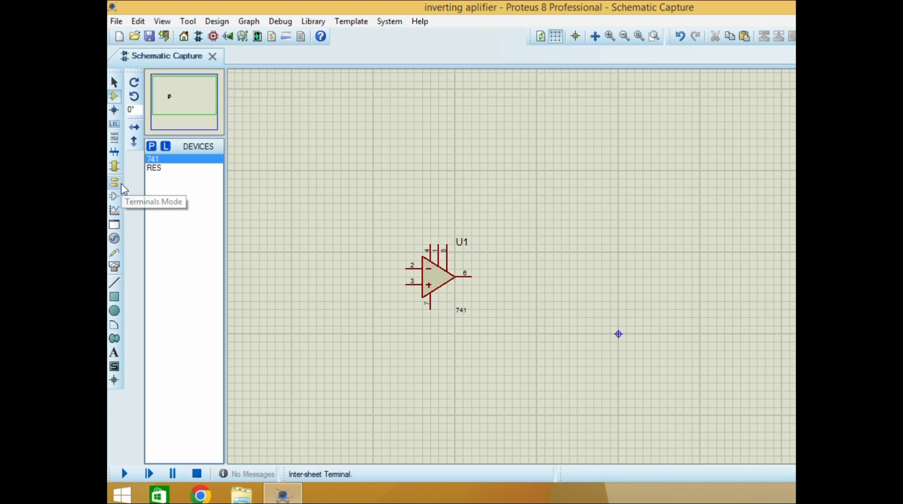
Step: Place a GROUND terminal below and left of the op-amp and wire it to the non-inverting input, pin 3
click(118, 184)
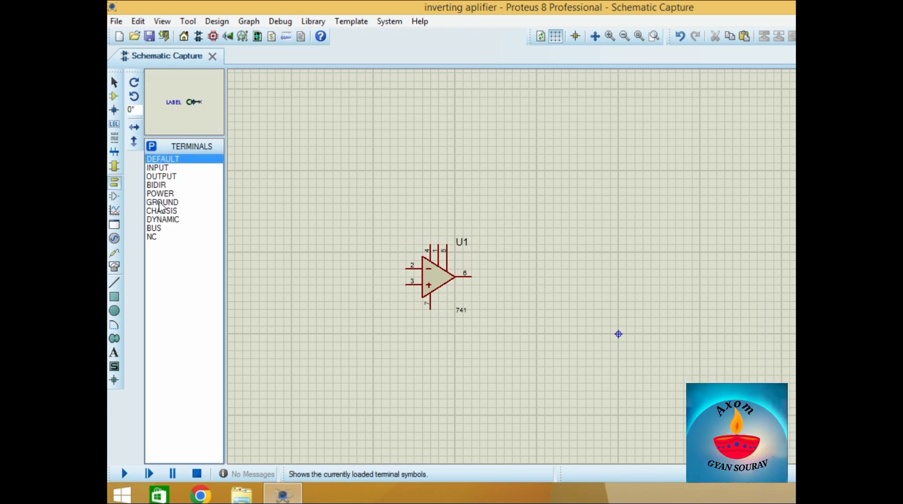
click(162, 202)
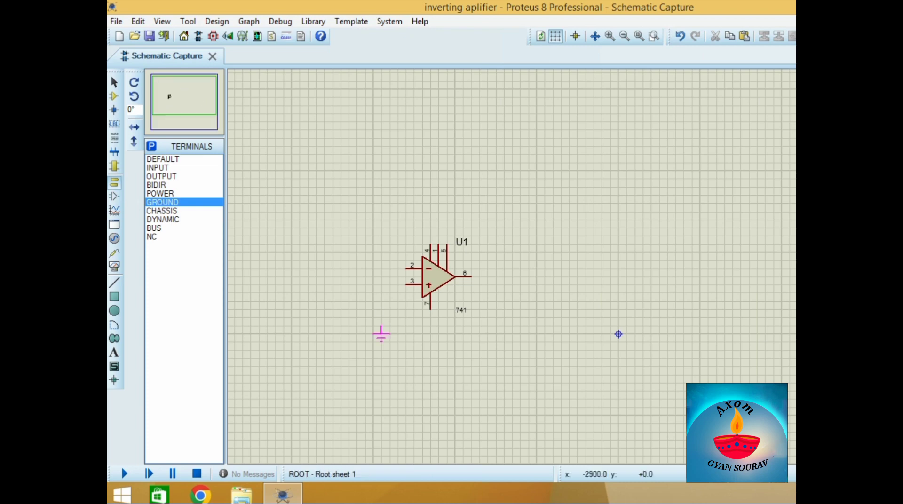
click(382, 325)
click(381, 318)
click(405, 282)
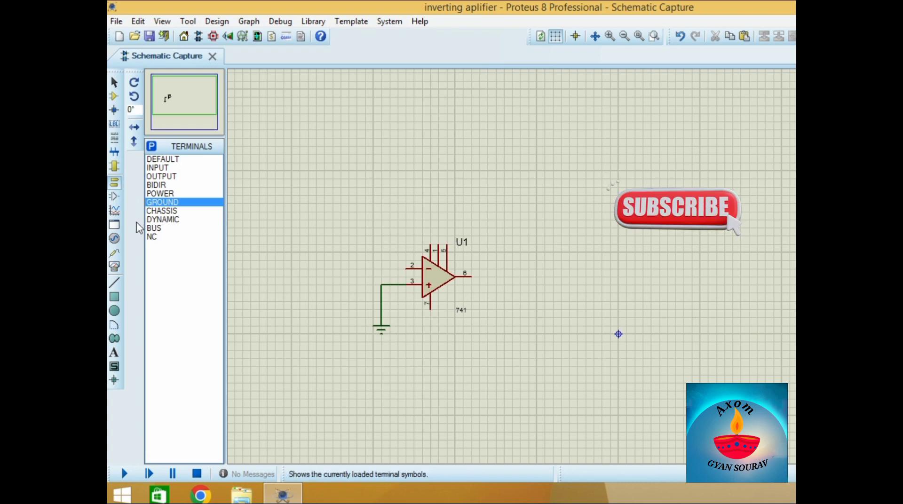
Step: Place a SINE generator left of the op-amp and wire it to the inverting input, pin 2
click(114, 197)
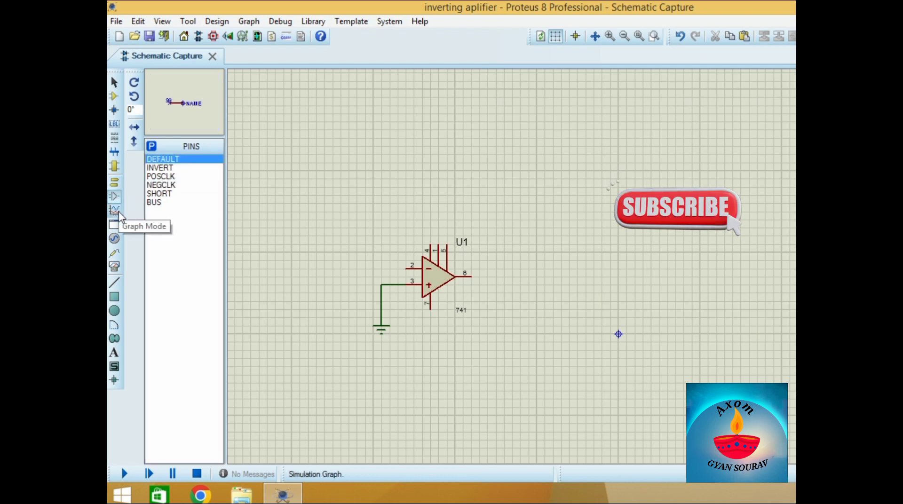
click(119, 211)
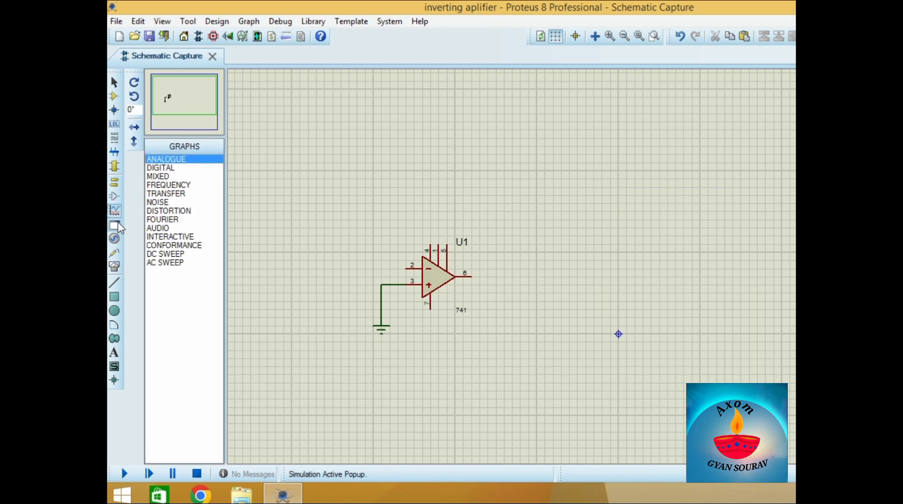
click(114, 238)
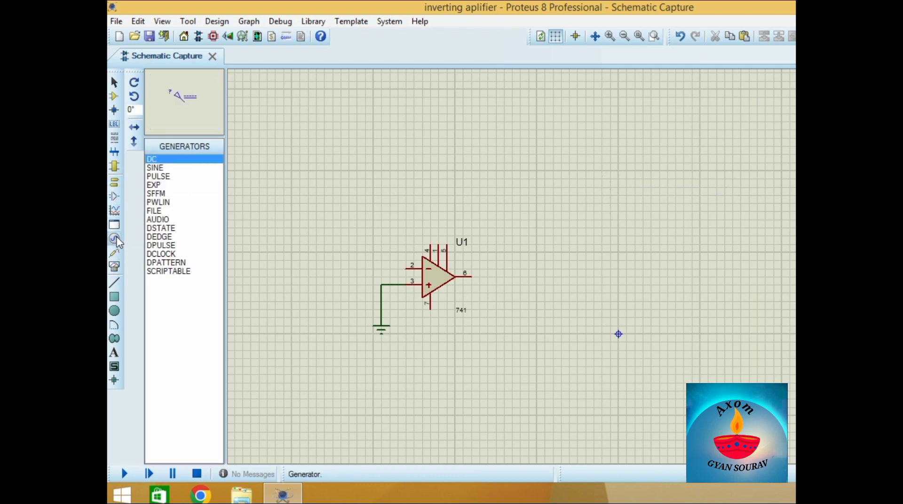
click(175, 168)
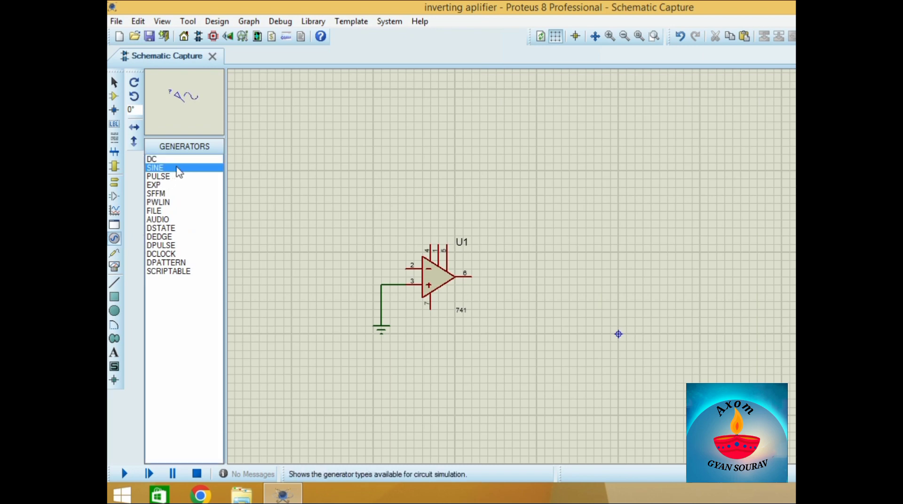
click(377, 260)
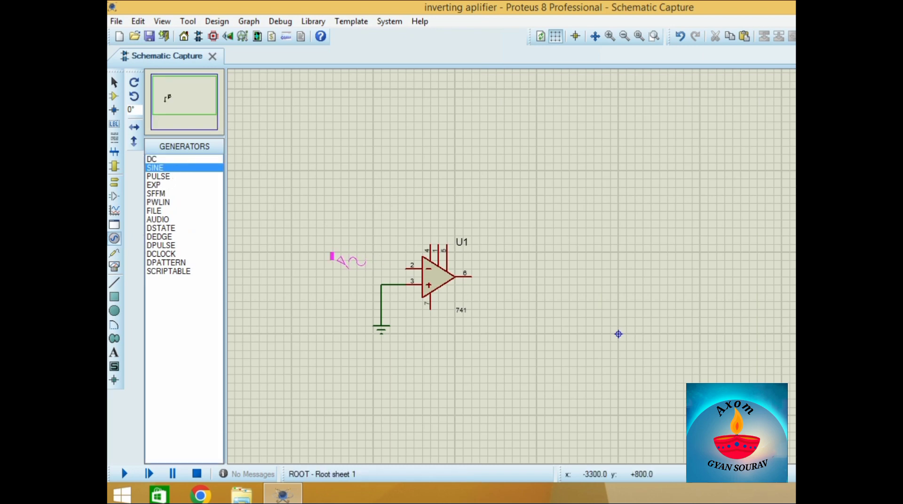
click(349, 261)
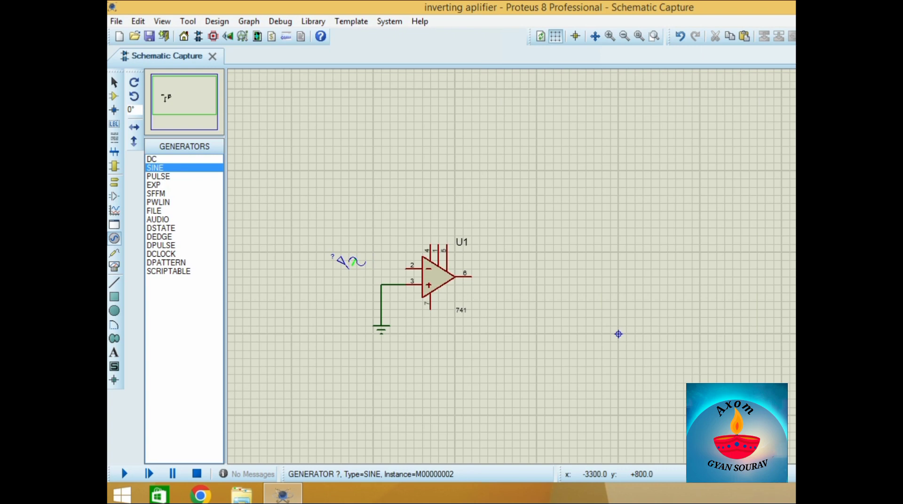
click(348, 268)
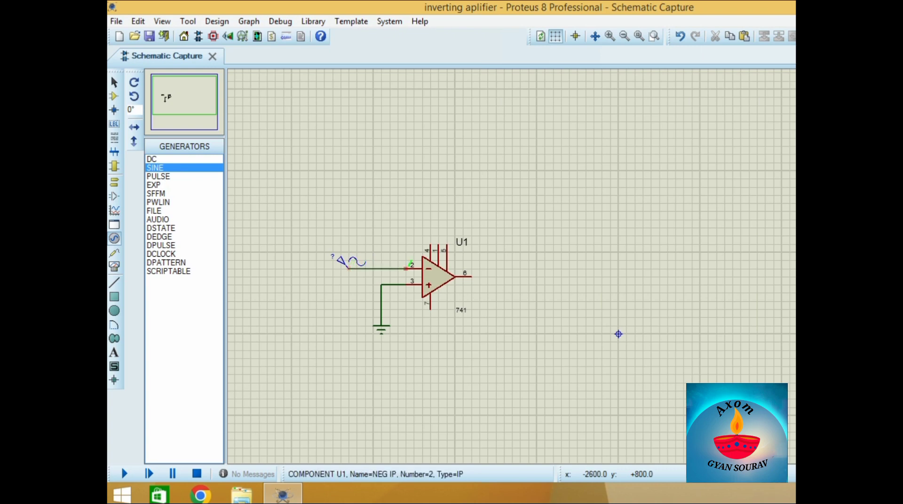
click(407, 268)
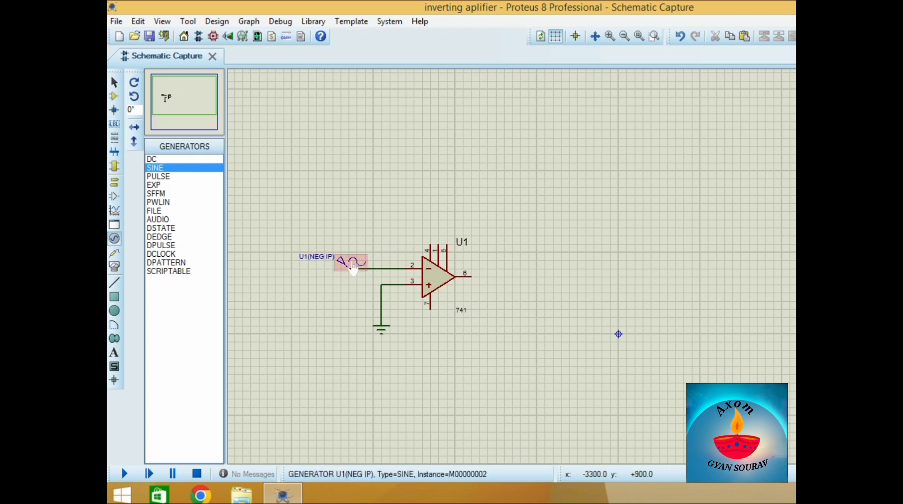
Step: Set the sine generator's amplitude to 5 V and its frequency to 100 Hz
double_click(361, 264)
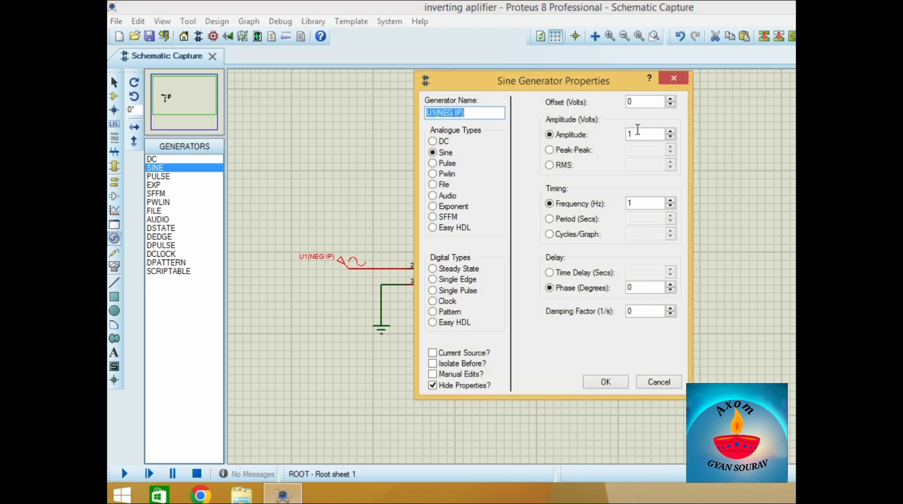
click(638, 132)
key(BackSpace)
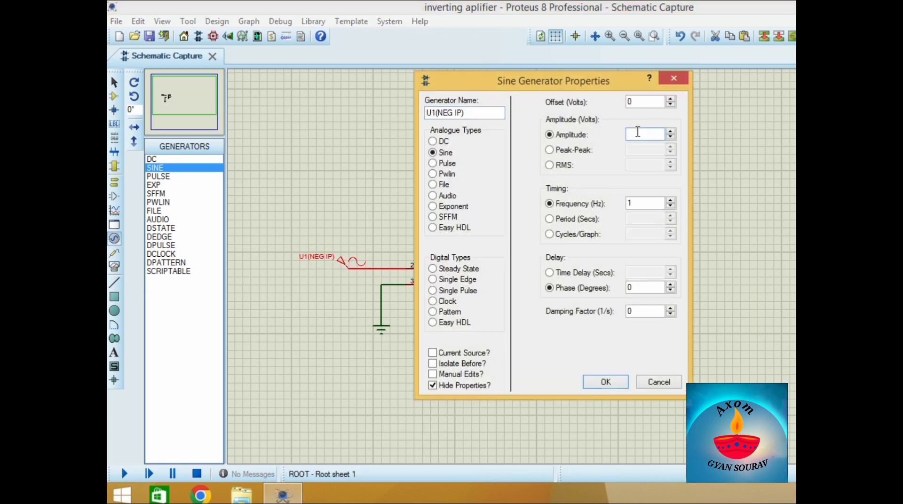
text(5)
click(642, 203)
text(00)
click(617, 382)
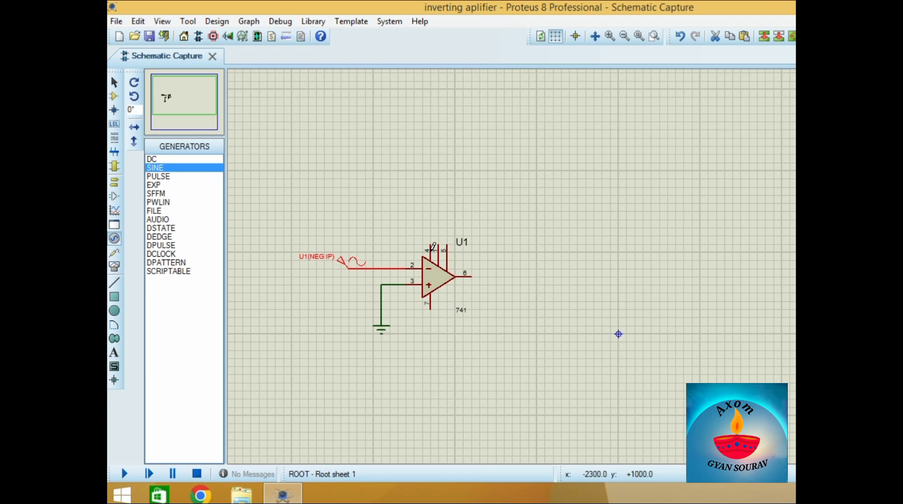
key(alt+Tab)
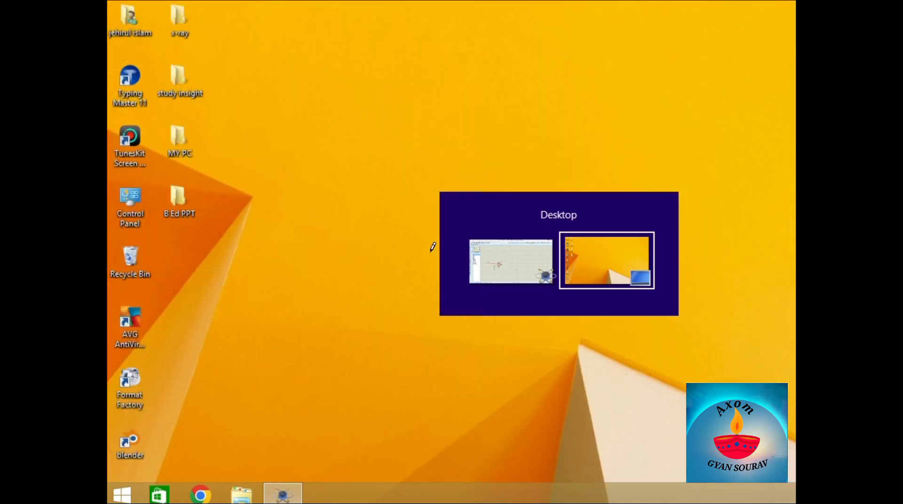
key(alt+Tab)
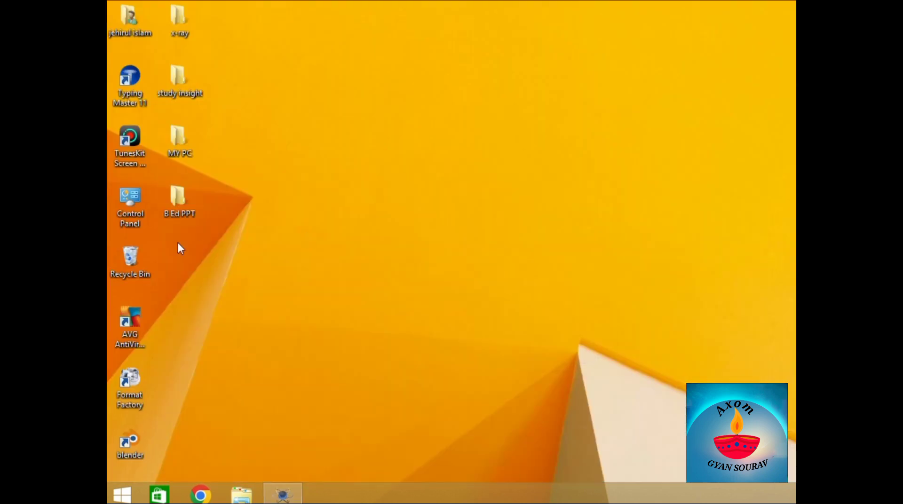
double_click(142, 165)
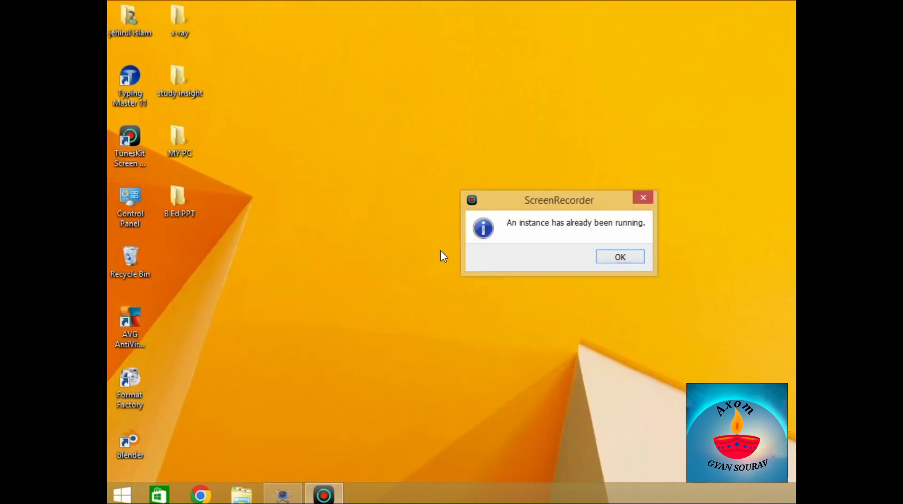
click(615, 262)
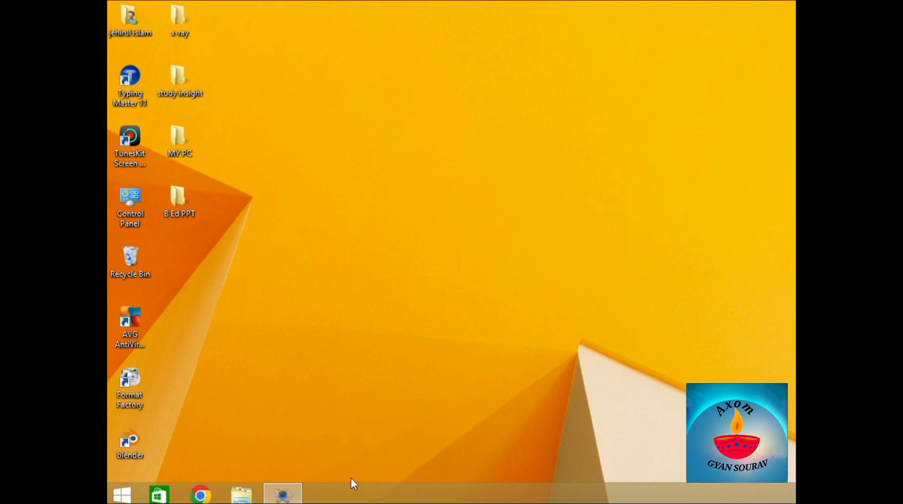
click(292, 491)
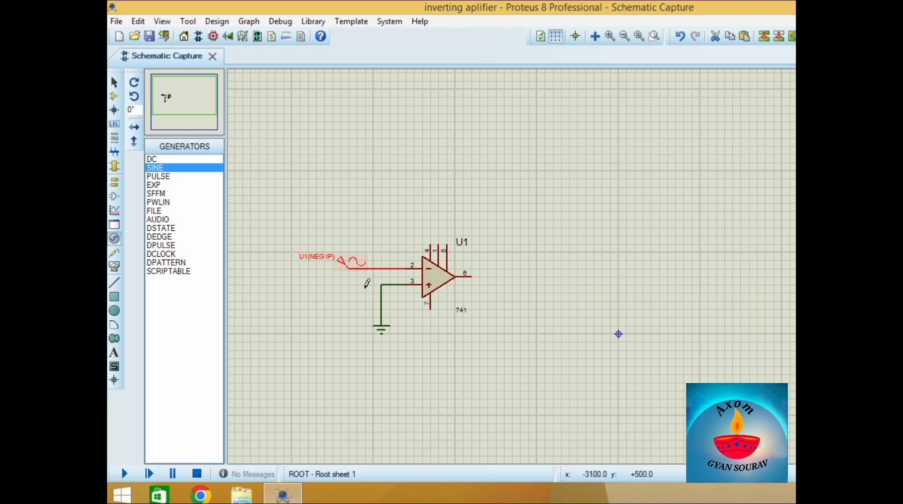
Step: Delete the wire between the sine generator and the op-amp's inverting input, pin 2
double_click(396, 269)
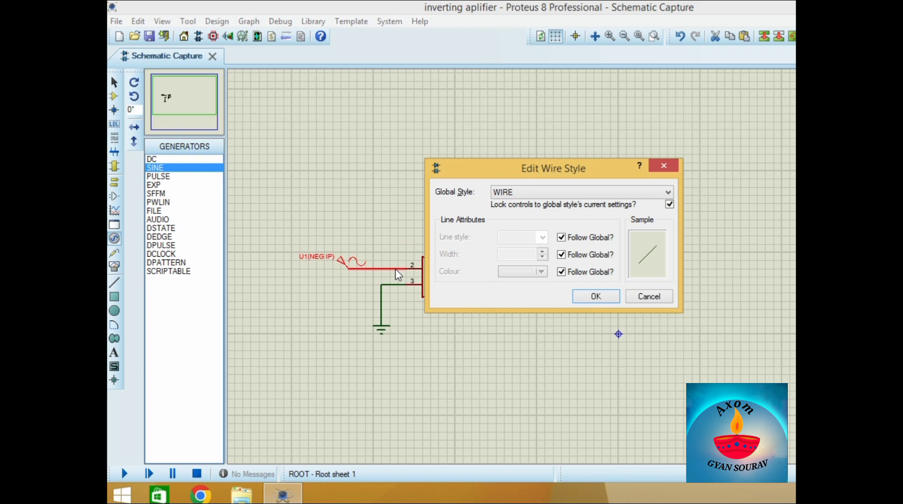
click(609, 297)
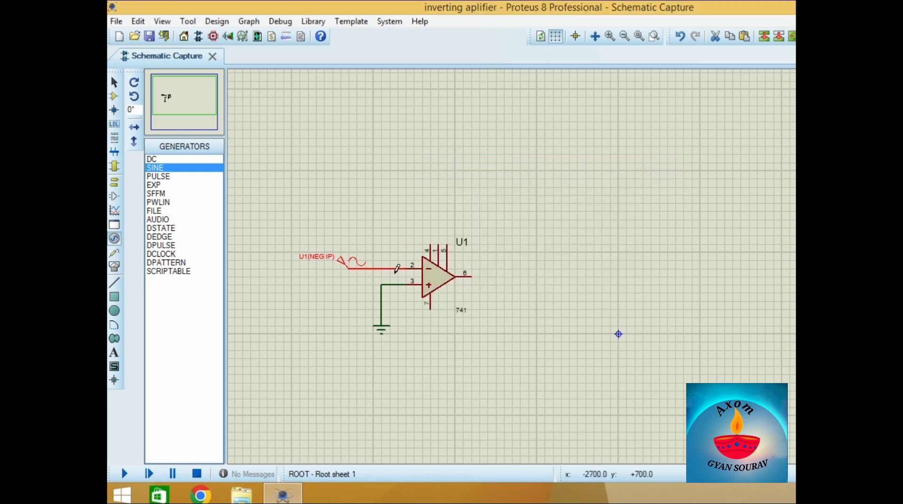
right_click(396, 269)
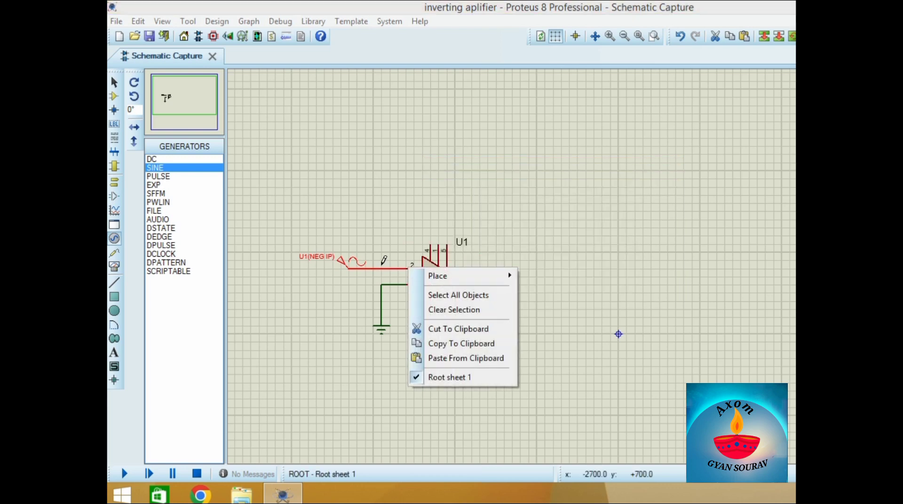
click(382, 270)
right_click(394, 268)
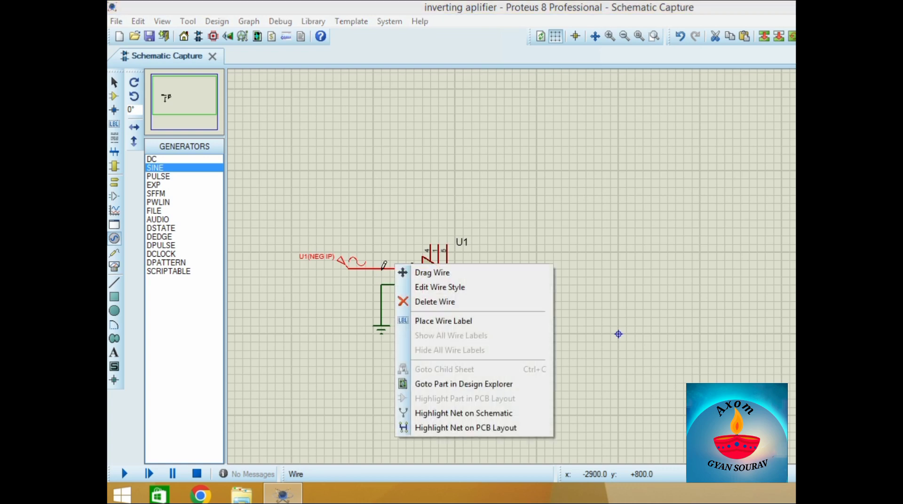
click(408, 298)
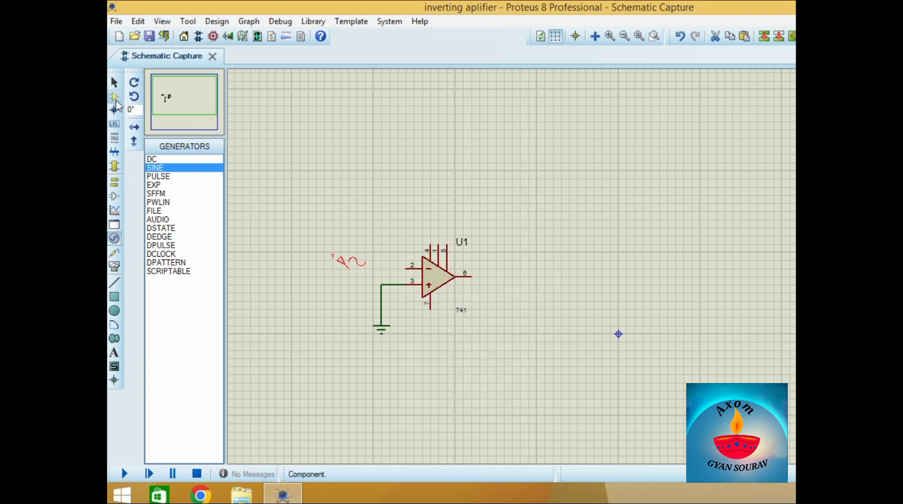
Step: Place a RES resistor between the sine generator and the op-amp and connect it to the generator and pin 2
click(114, 96)
click(160, 167)
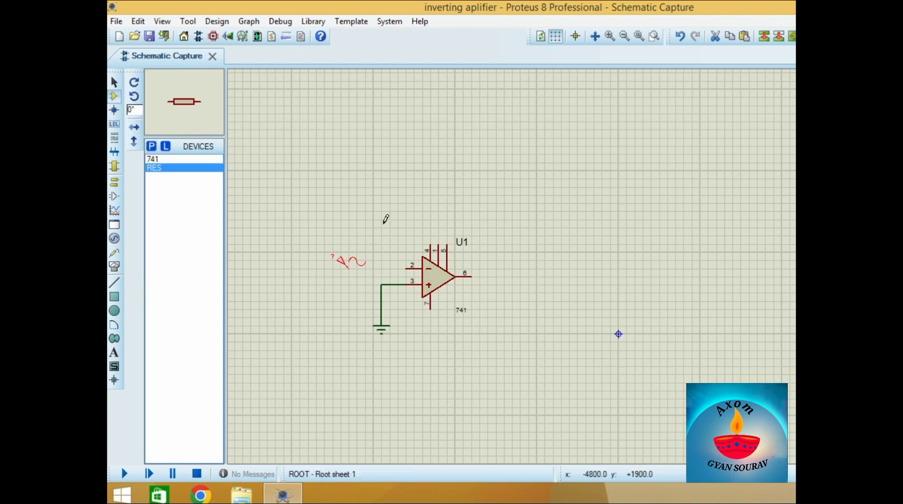
click(391, 267)
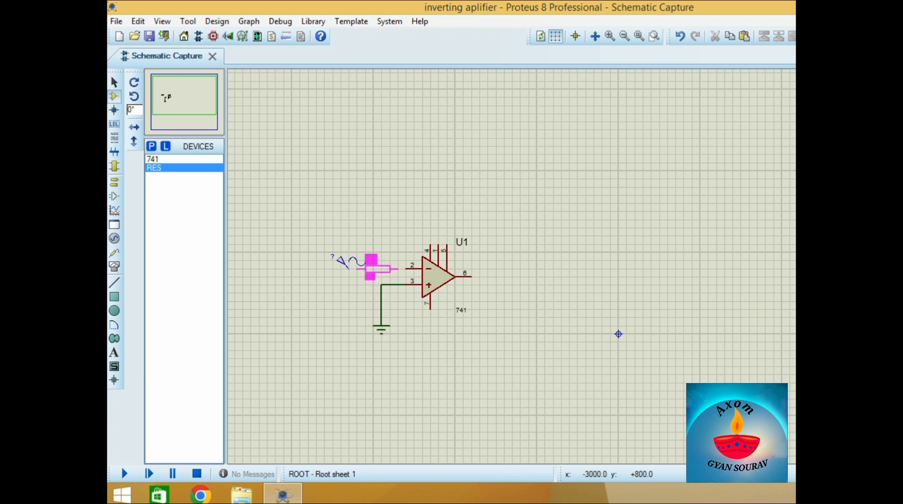
click(376, 268)
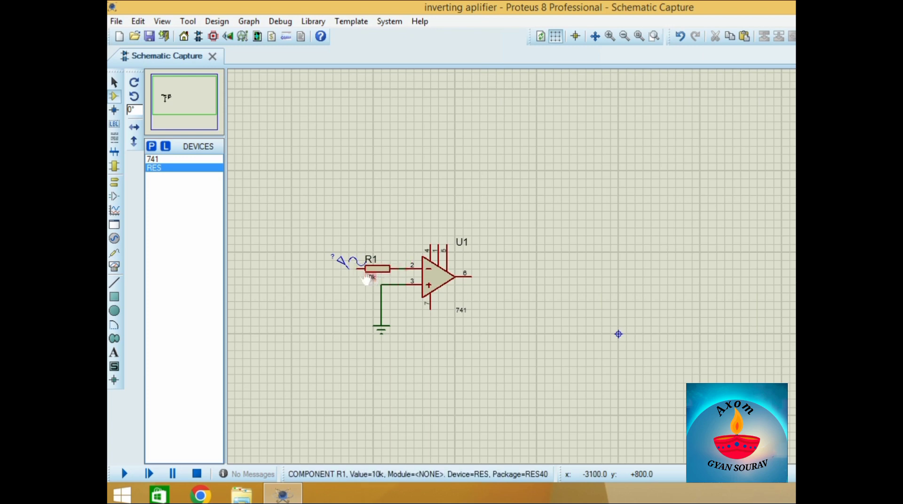
click(350, 266)
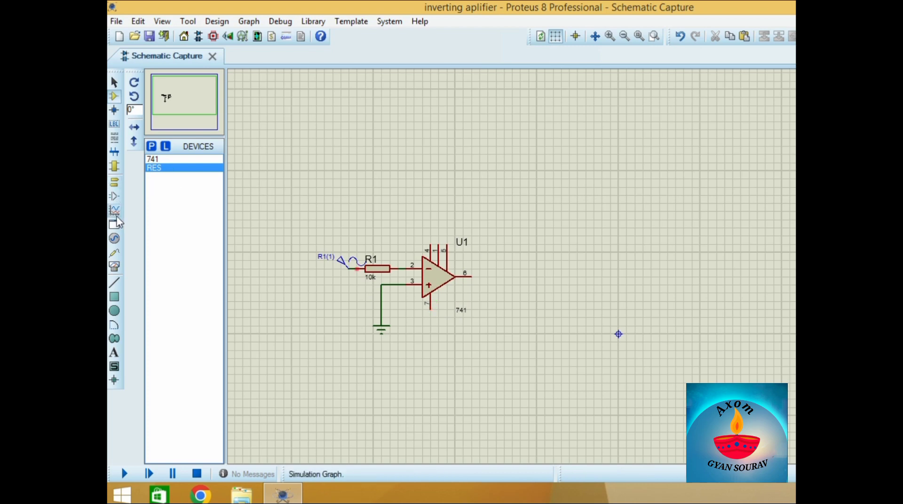
click(116, 241)
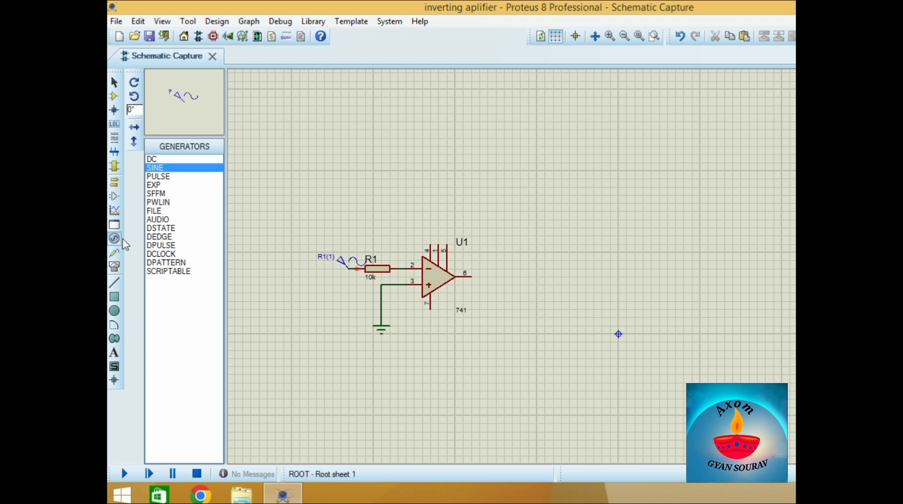
click(118, 251)
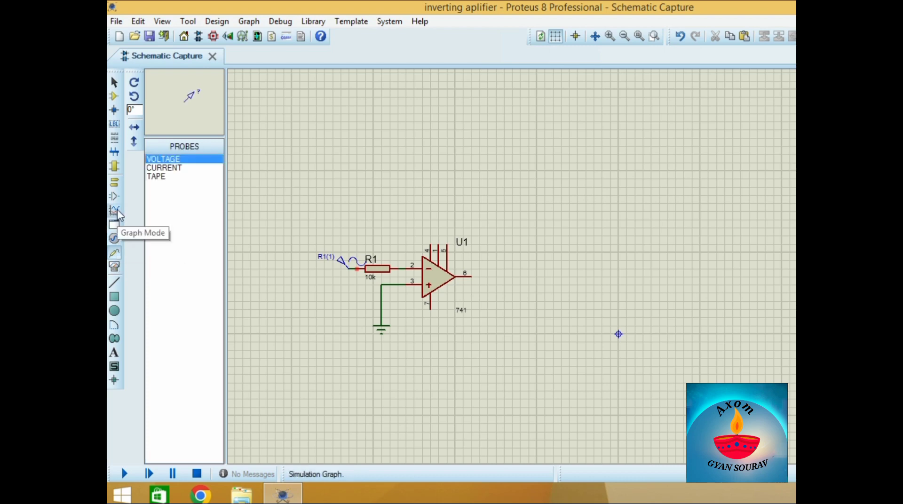
click(115, 212)
click(116, 240)
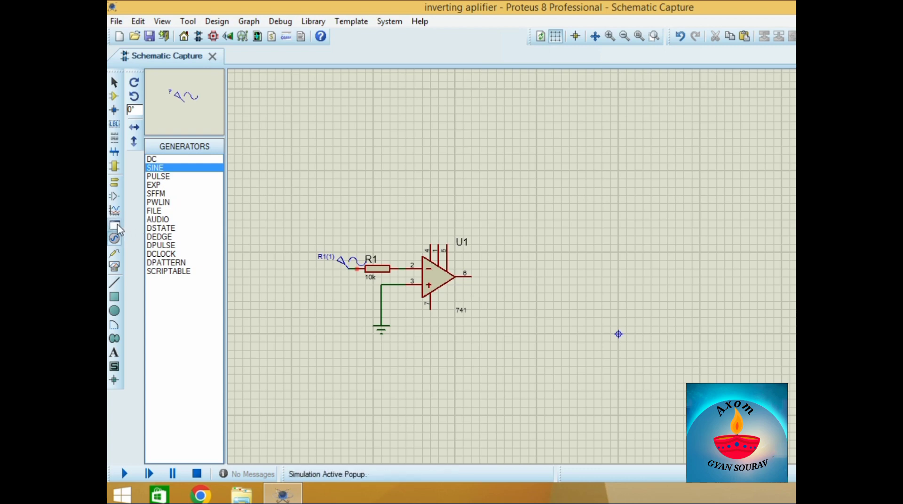
click(115, 210)
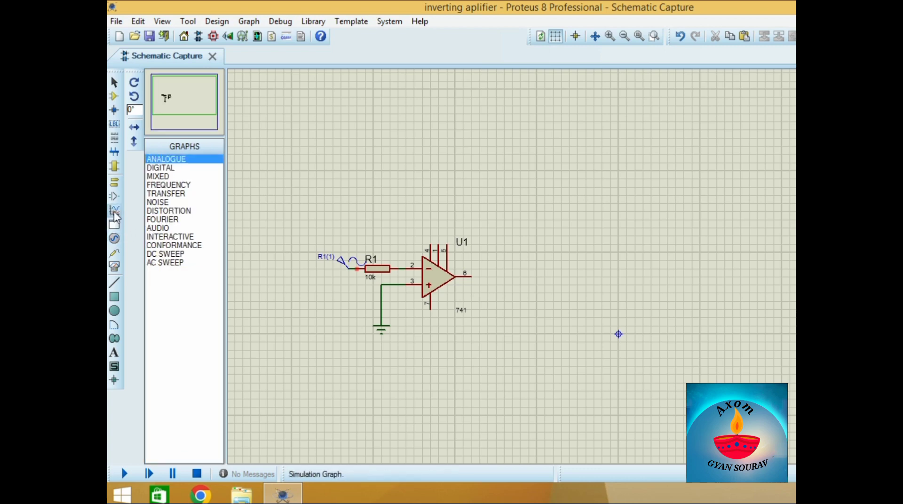
click(119, 188)
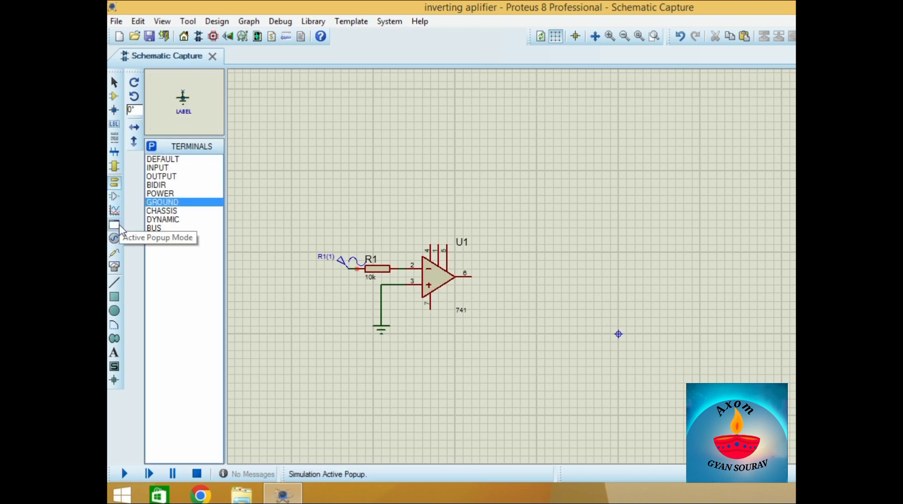
Step: Place a DC generator just below the op-amp and wire it to the positive supply, pin 7
click(119, 241)
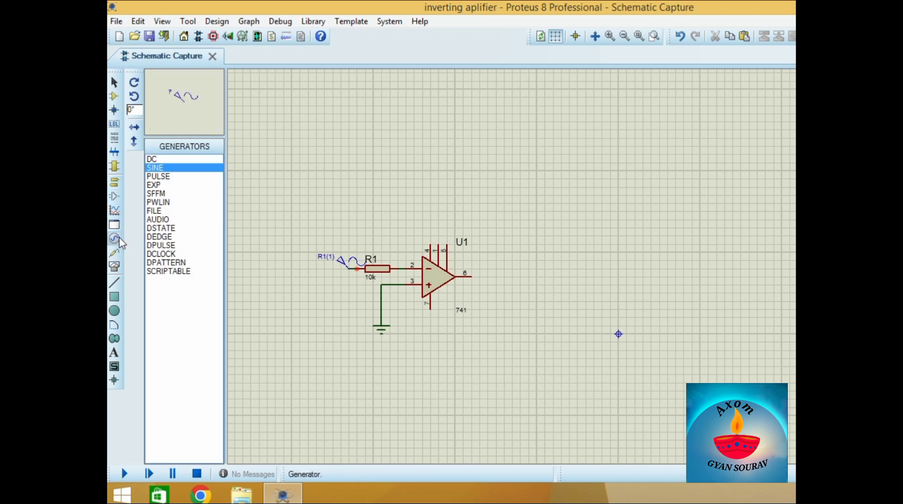
click(173, 159)
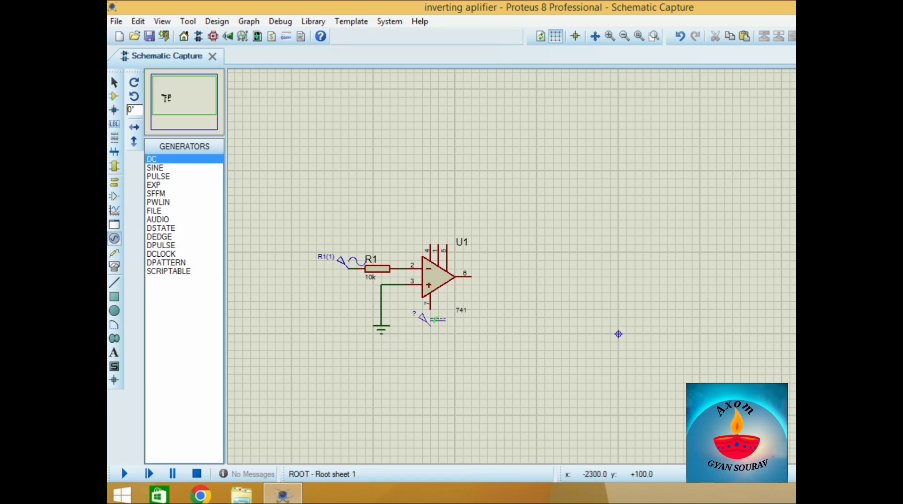
click(414, 314)
click(430, 308)
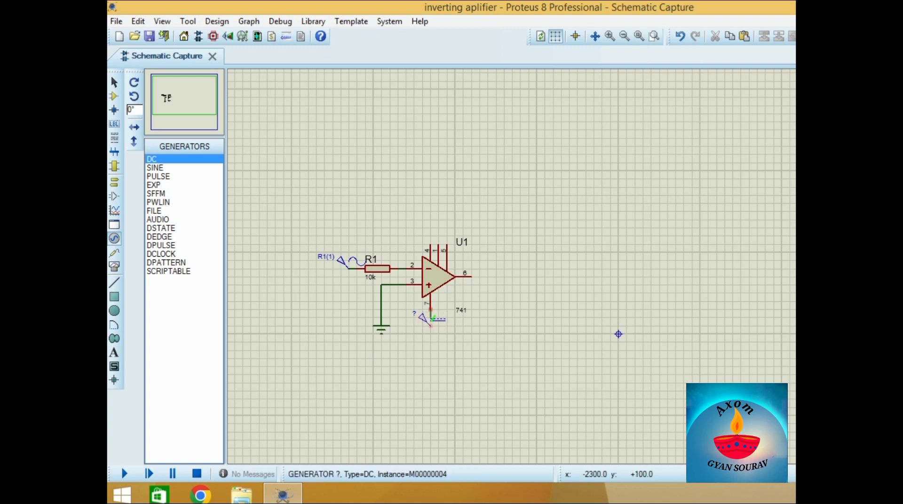
click(431, 322)
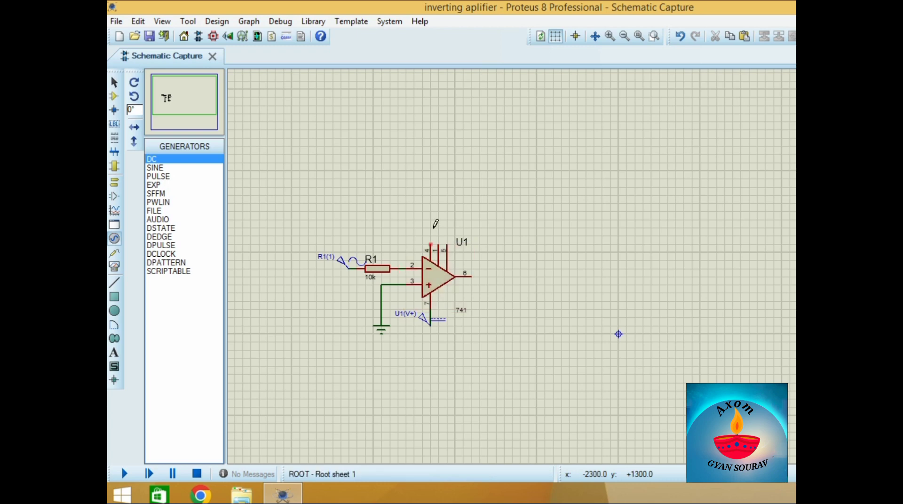
Step: Place a second DC generator above the op-amp and wire it to the negative supply, pin 4
click(414, 200)
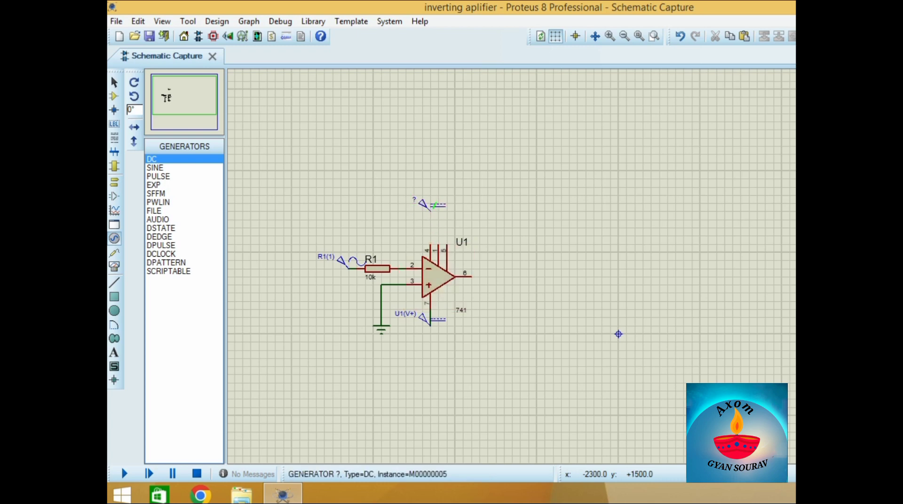
click(431, 207)
click(431, 238)
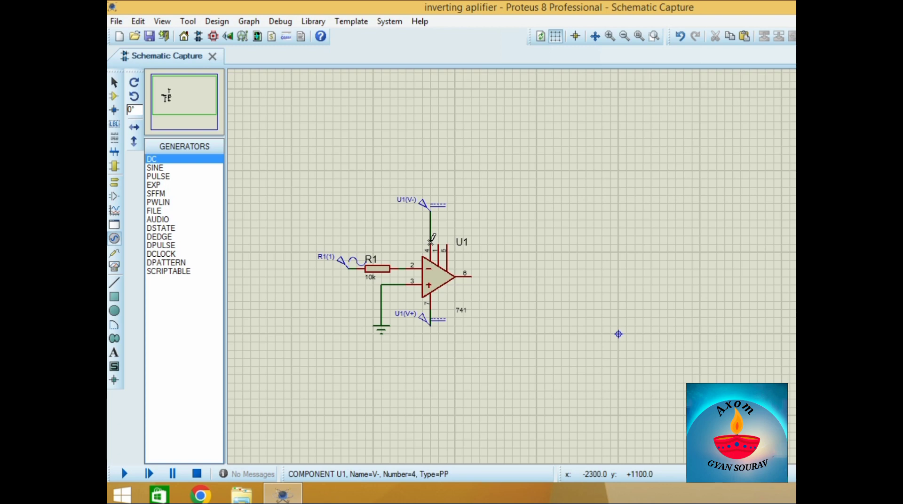
Step: Set the voltage of the DC generator on the op-amp's pin 4 to -20 V
click(429, 211)
click(429, 211)
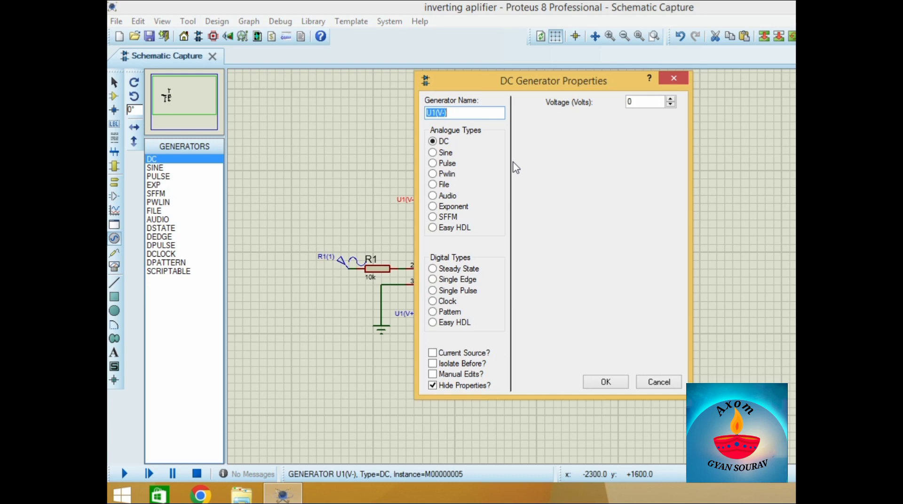
click(637, 103)
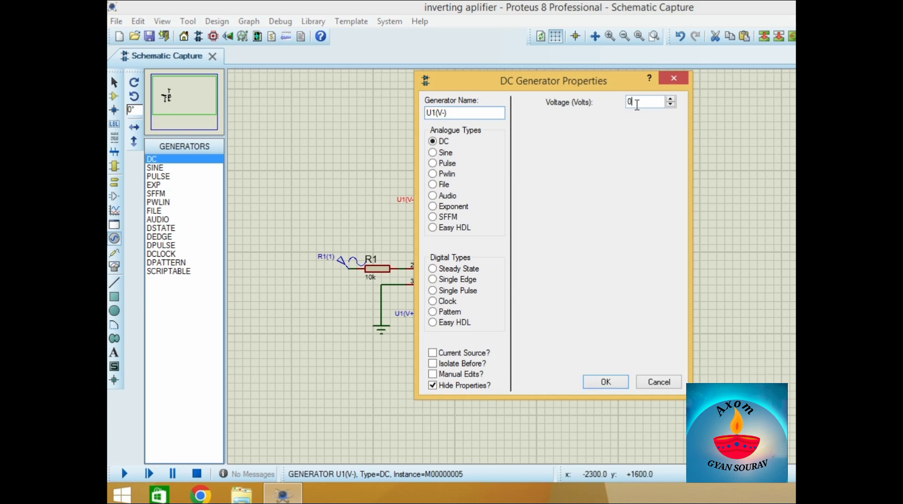
key(BackSpace)
text(-2)
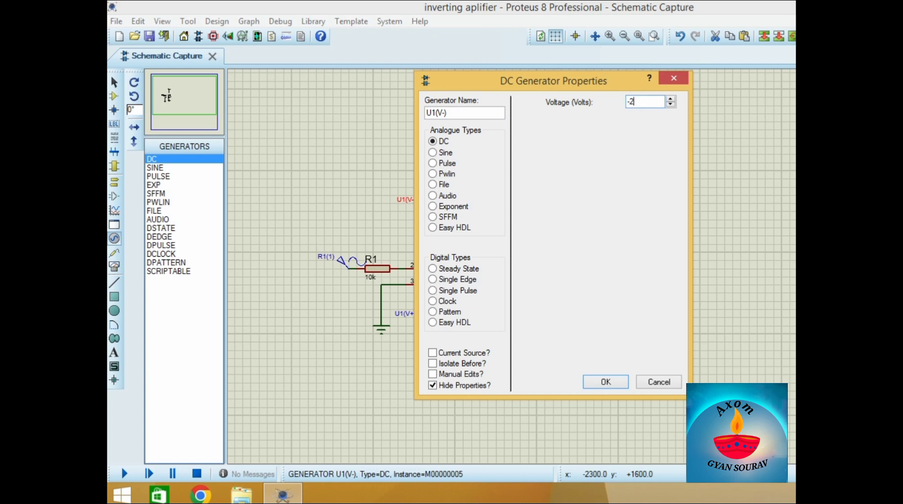
text(0v)
key(Return)
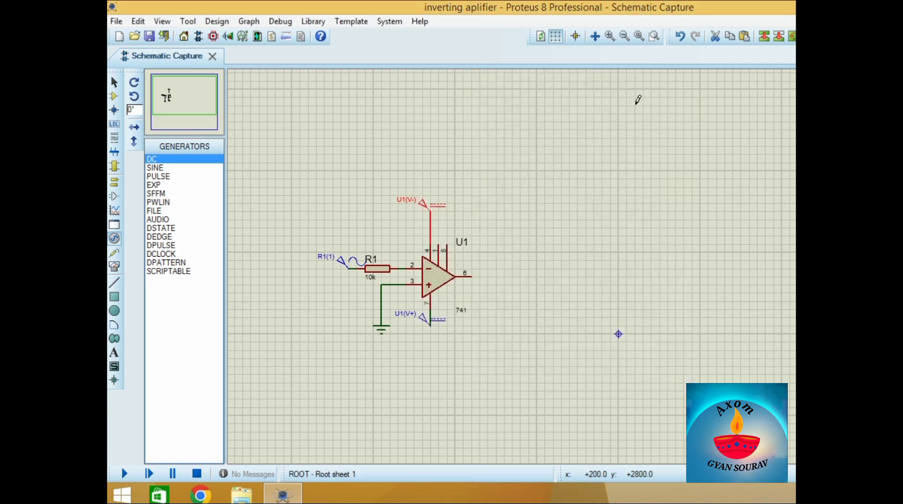
Step: Set the voltage of the DC generator on the op-amp's pin 7 to 20 V
double_click(426, 325)
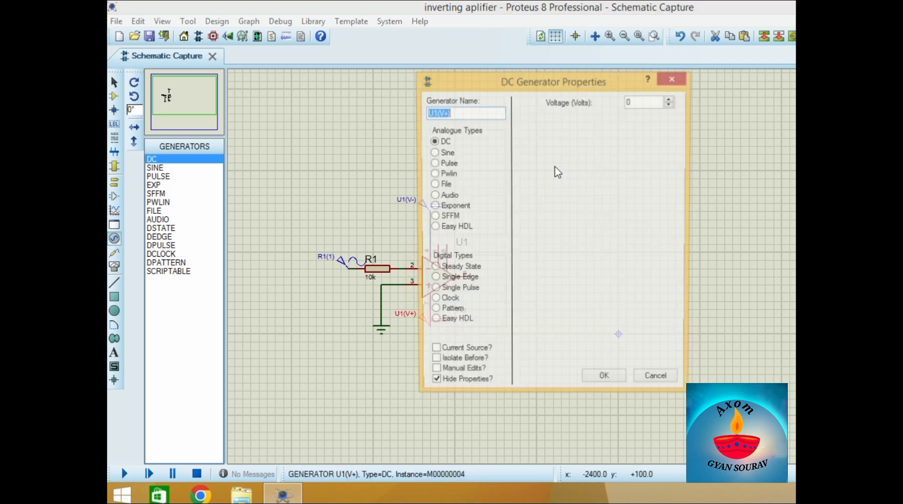
double_click(642, 103)
key(BackSpace)
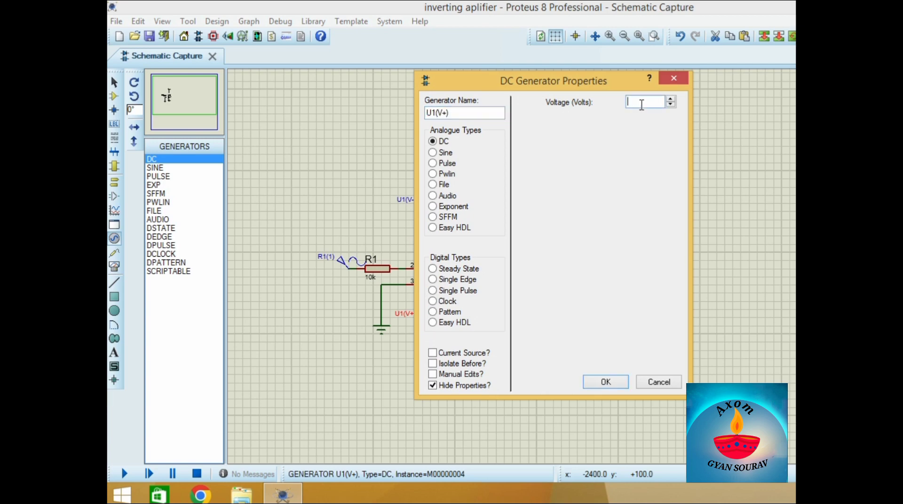
text(20)
key(Return)
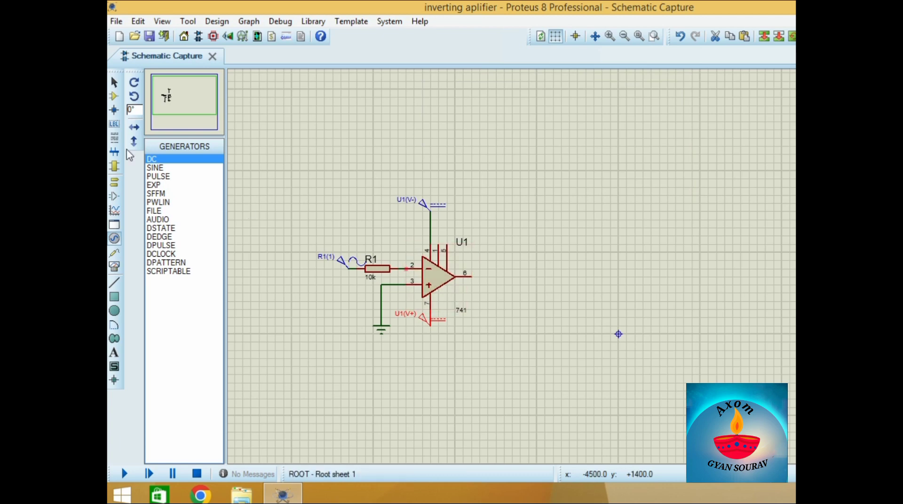
Step: Place a second resistor above the op-amp's output and wire it as feedback between the inverting input, pin 2, and the output, pin 6
click(114, 96)
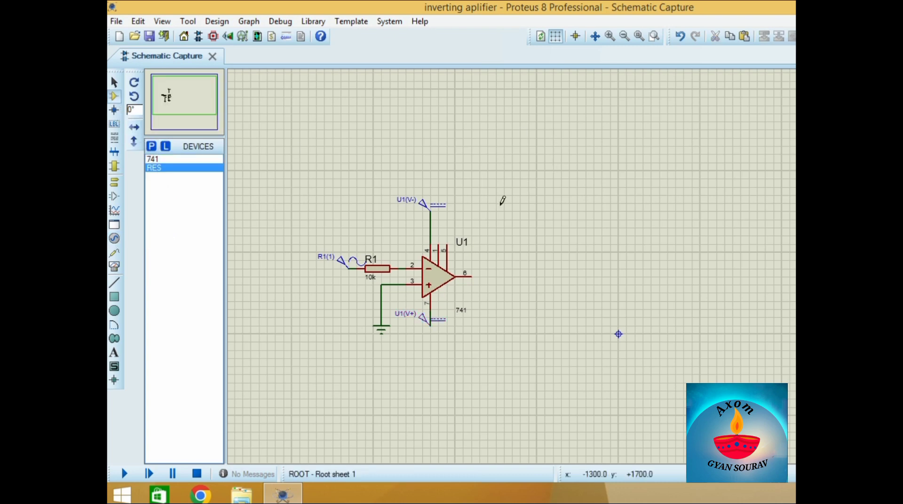
click(500, 203)
click(481, 218)
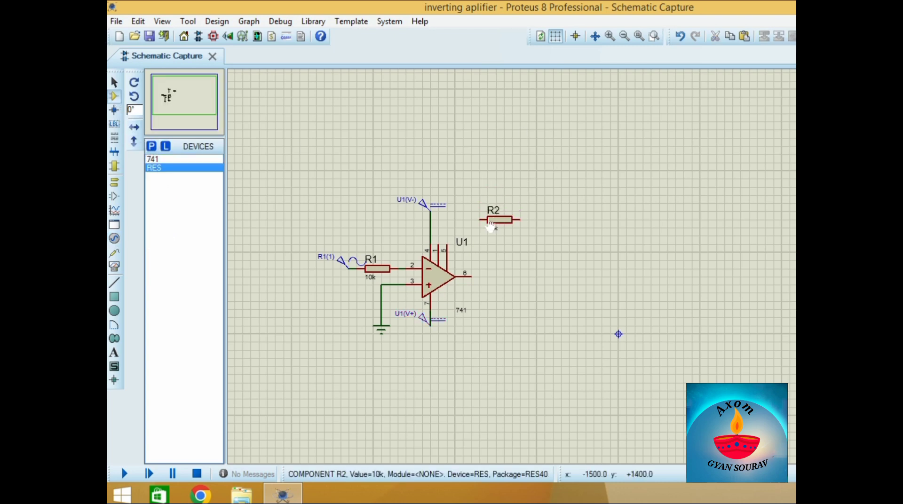
click(480, 219)
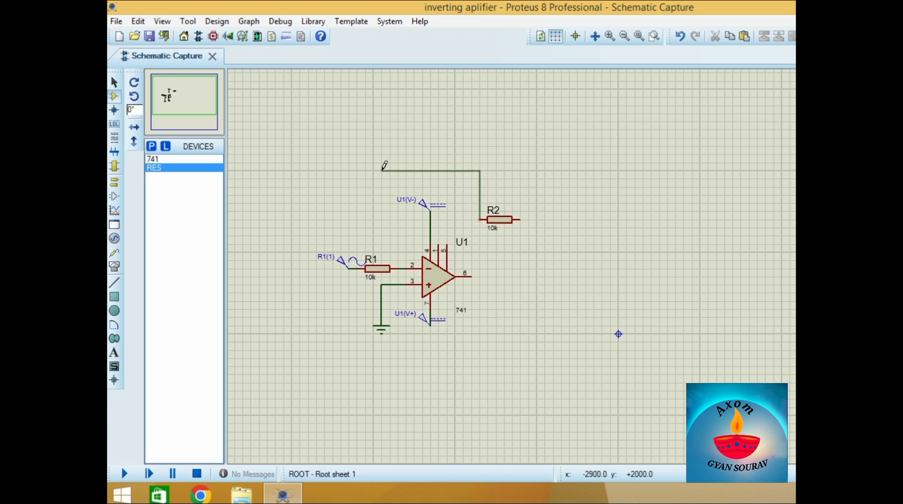
click(388, 170)
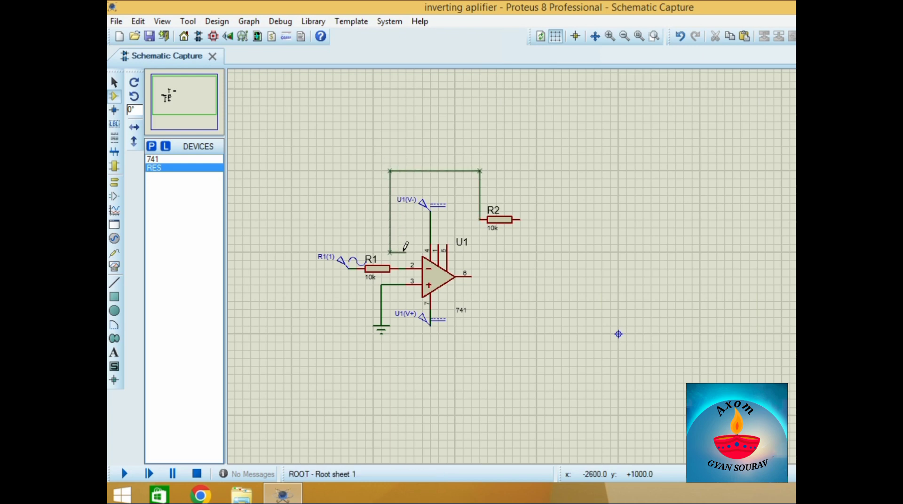
click(406, 268)
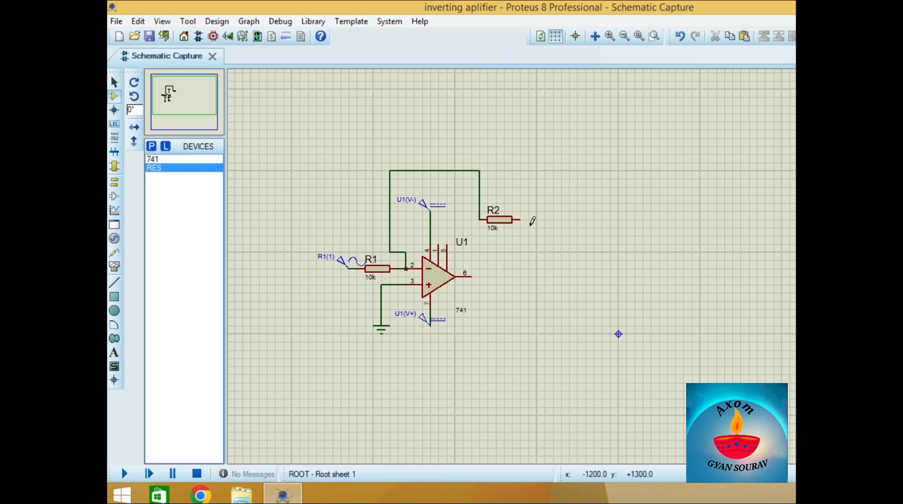
click(519, 220)
click(473, 275)
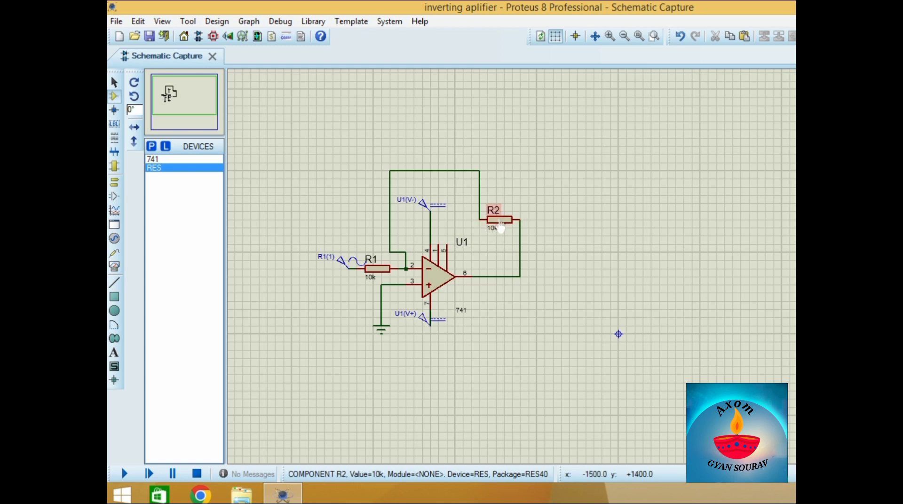
Step: Set the value of feedback resistor R2 to 100k
double_click(490, 211)
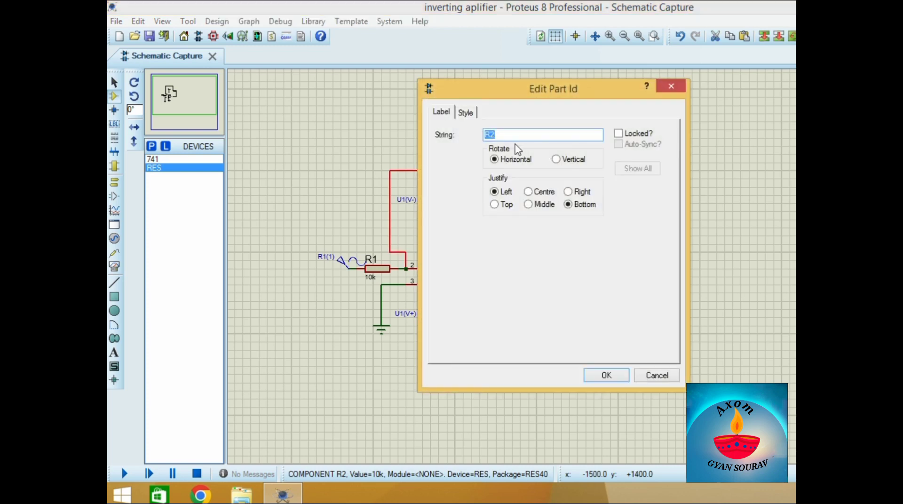
click(670, 86)
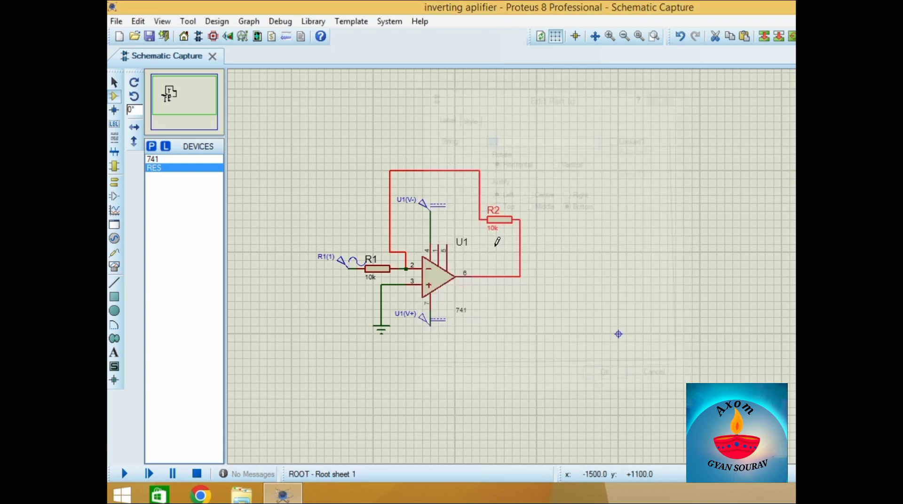
double_click(493, 229)
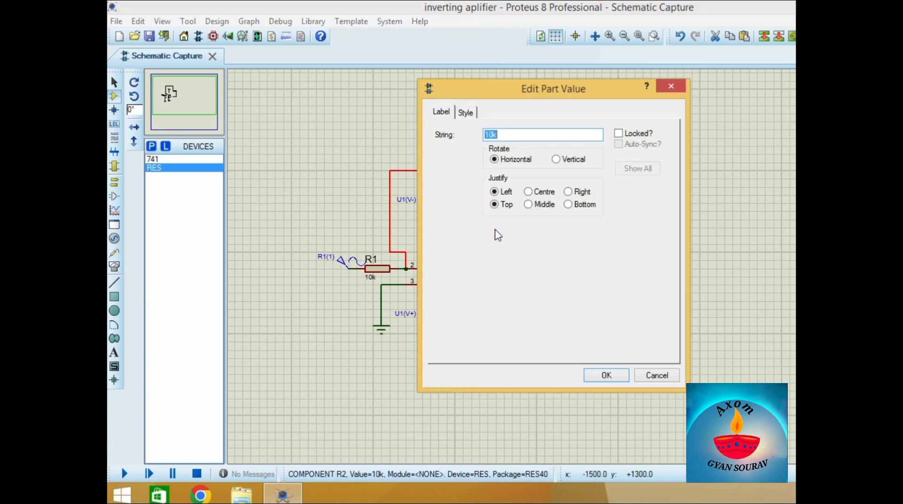
click(493, 136)
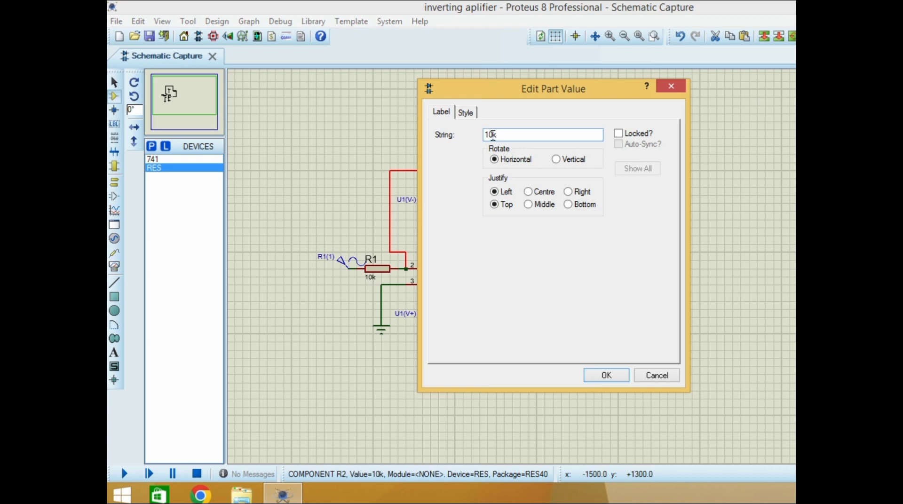
text(0)
key(Return)
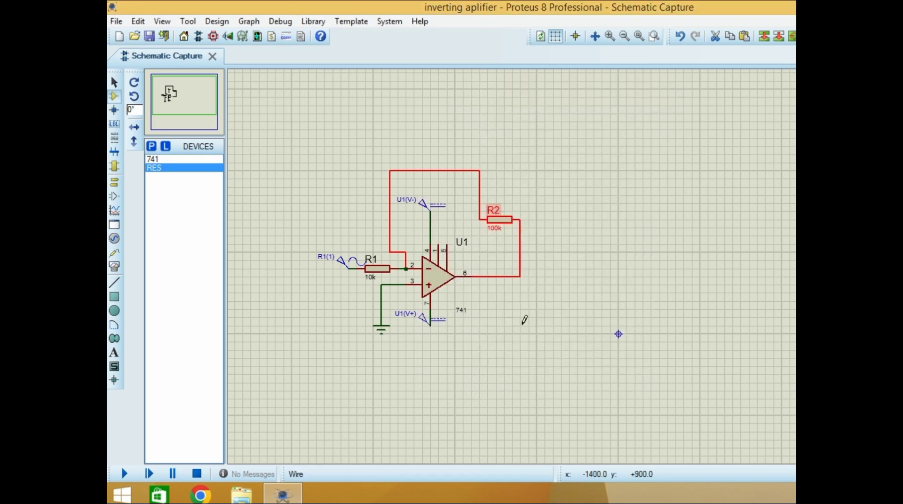
click(525, 320)
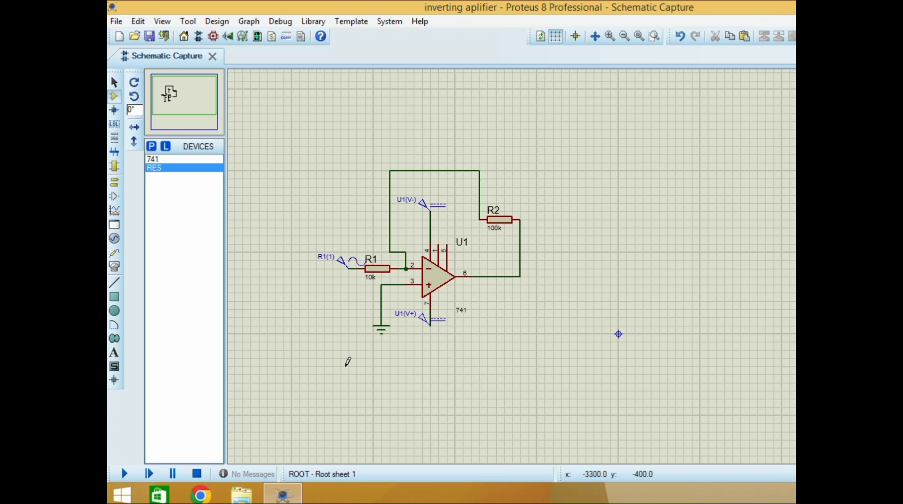
Step: Place an oscilloscope on the schematic to the right of the amplifier circuit
click(118, 271)
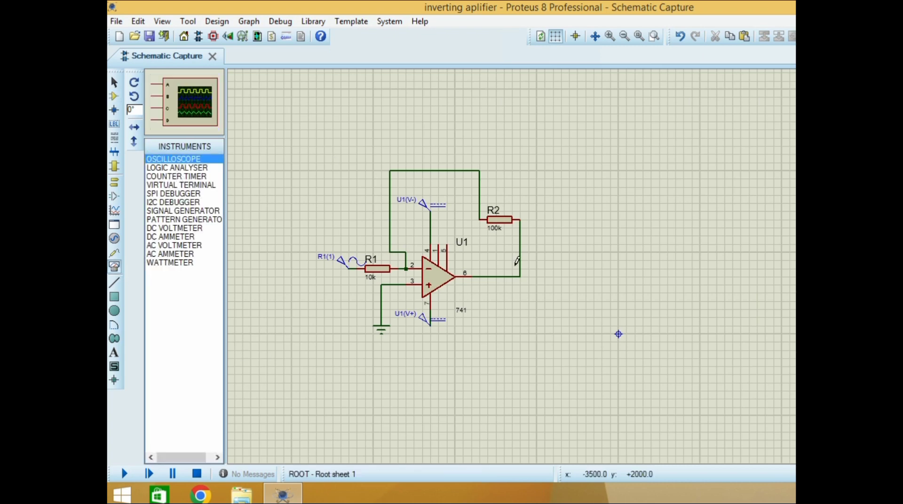
click(628, 348)
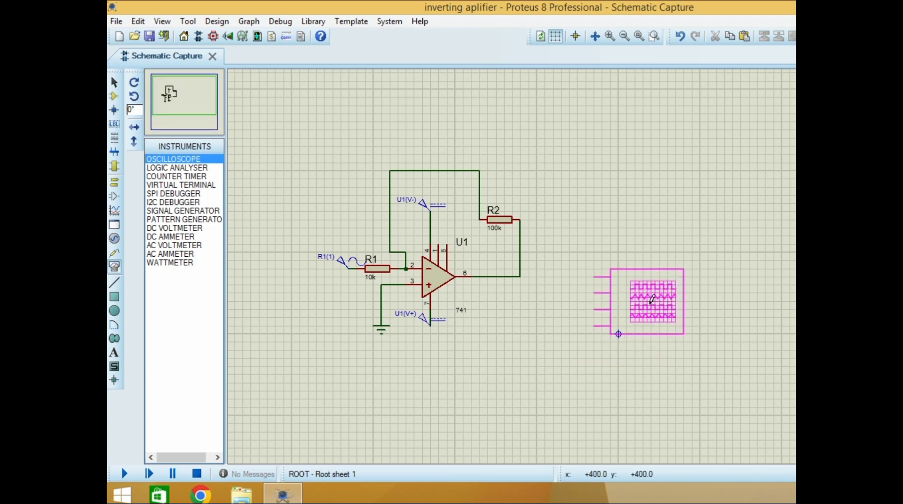
click(652, 300)
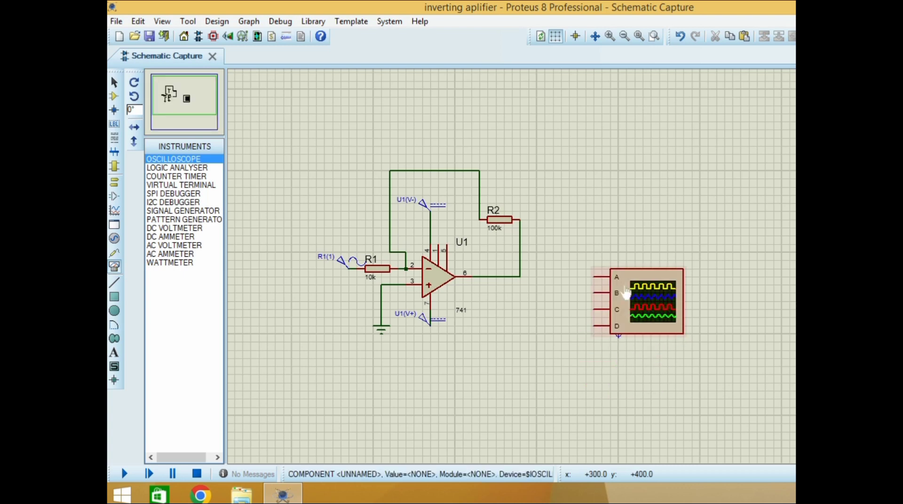
Step: Wire the oscilloscope's channel A to the sine input at R1 and channel B to the op-amp's output
click(594, 276)
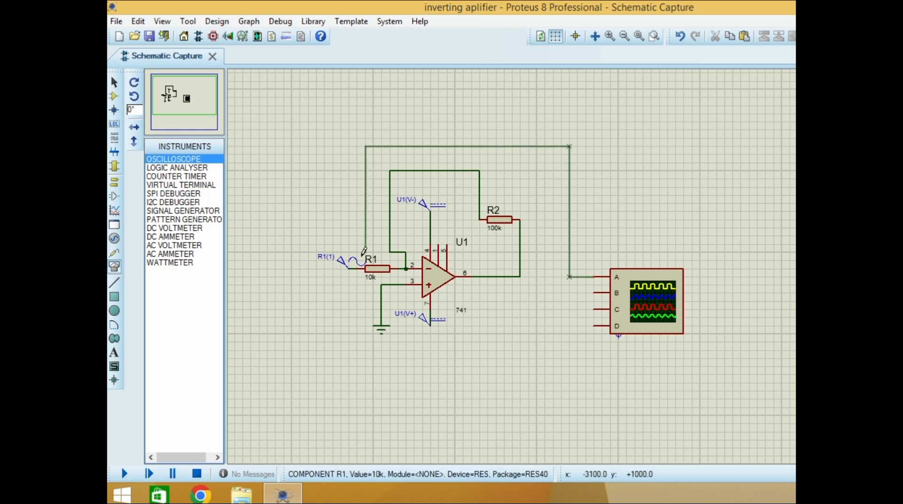
click(356, 267)
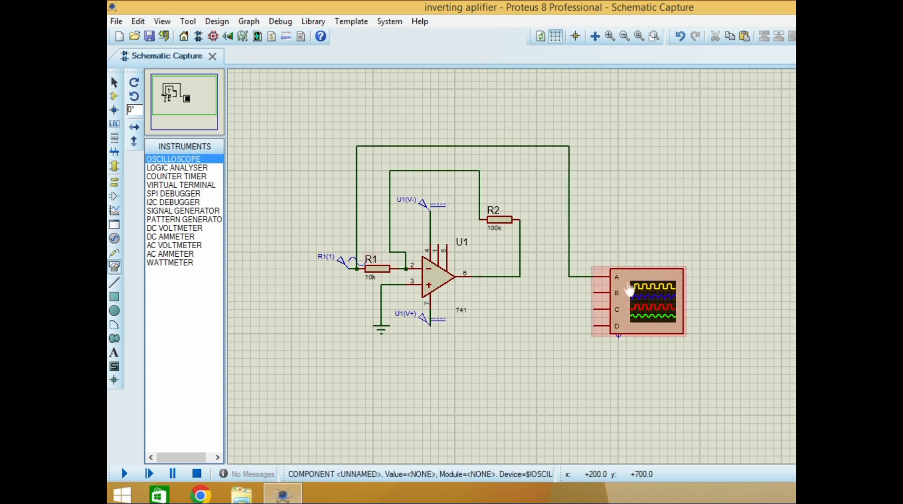
click(595, 293)
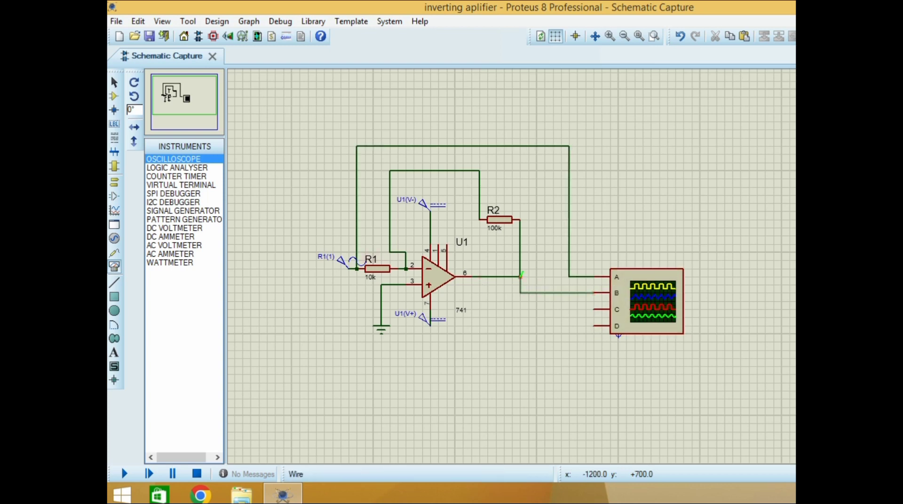
click(520, 276)
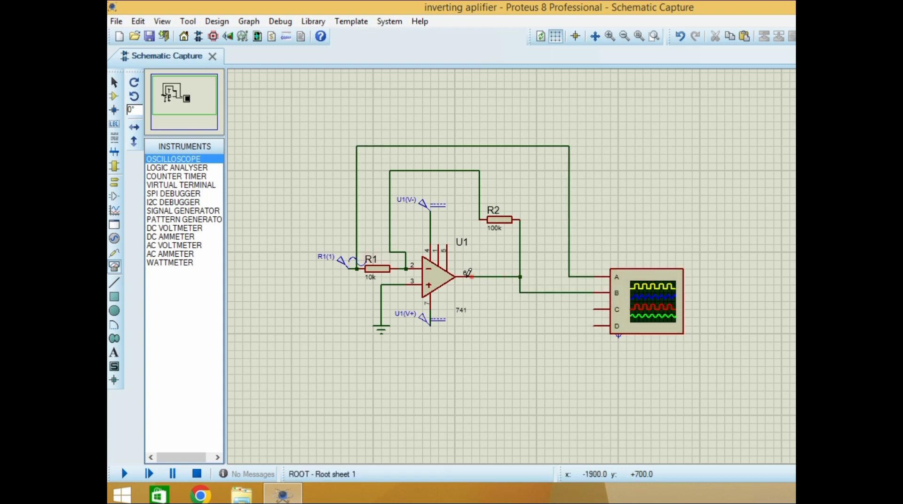
Step: Run the simulation and switch off the oscilloscope's unused channels C and D
click(127, 473)
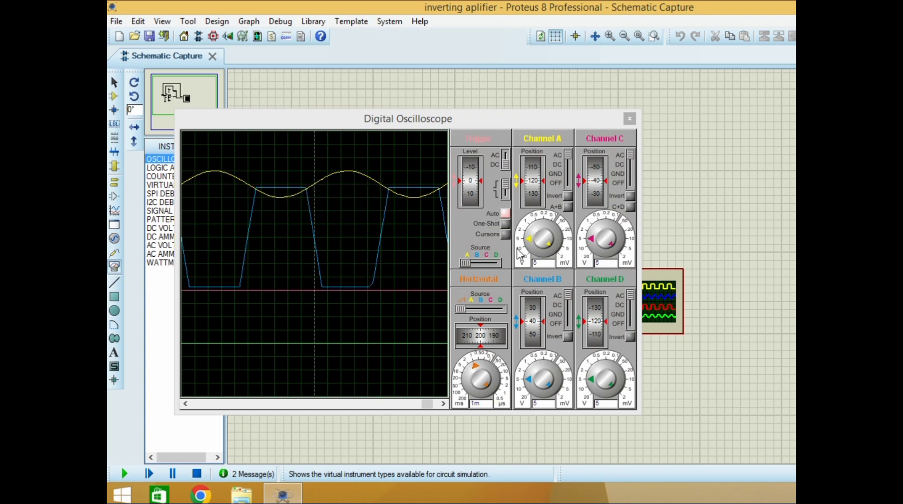
click(631, 184)
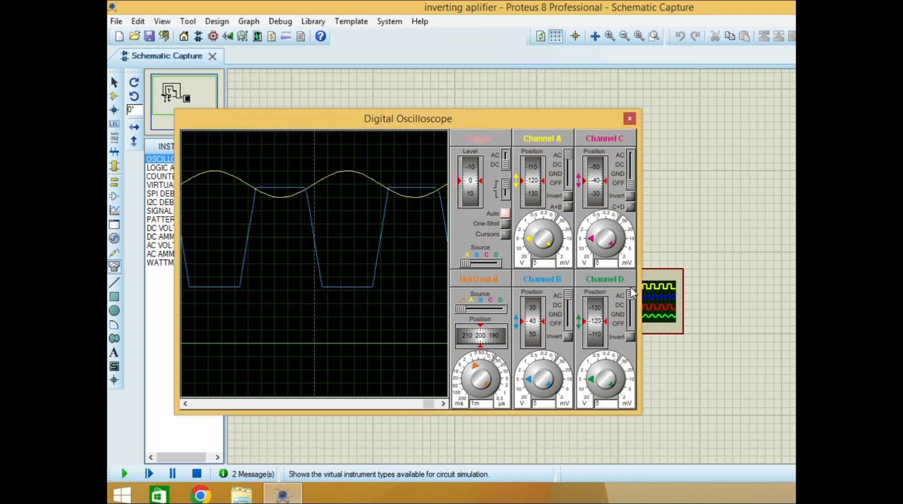
click(631, 320)
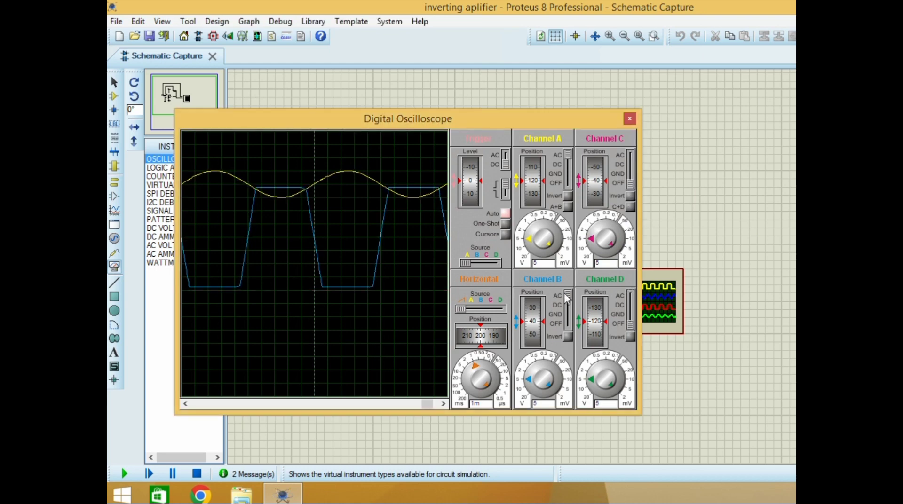
Step: Set the vertical positions of oscilloscope channels B and A to 0 so both traces share the centre line
scroll(536, 324, up, 4)
scroll(535, 326, up, 2)
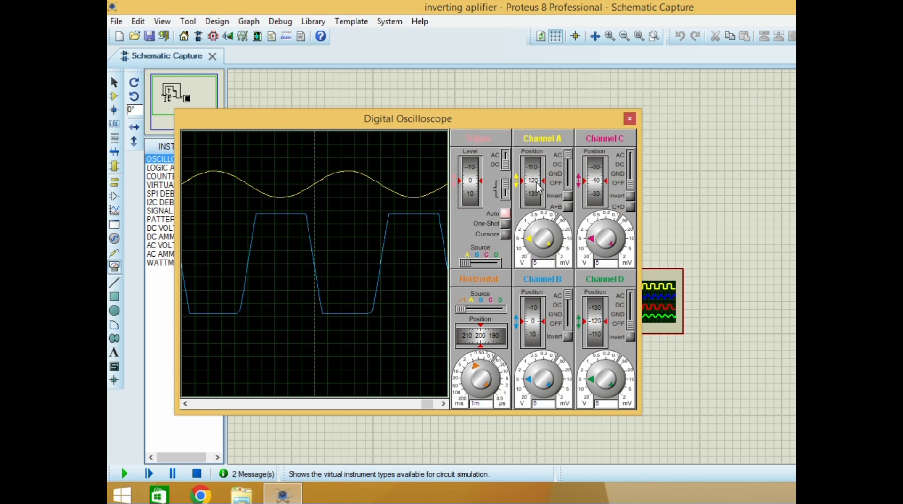
scroll(536, 184, up, 4)
drag(536, 191, 540, 228)
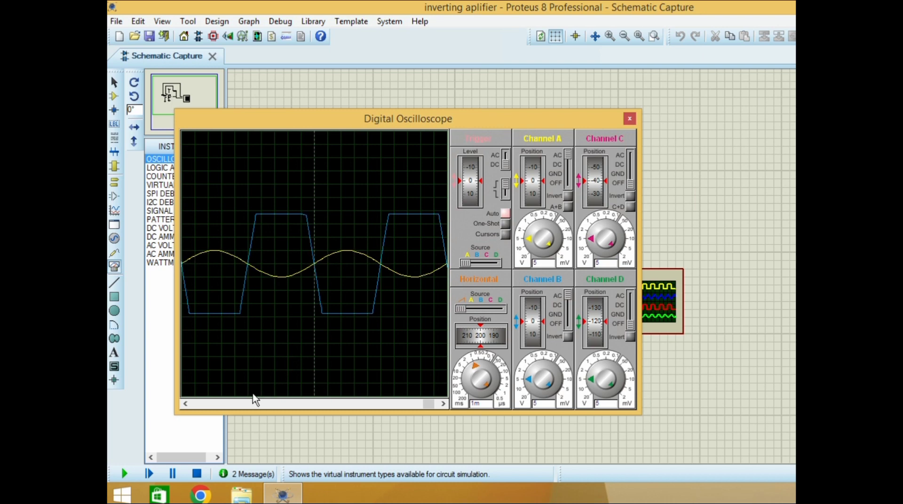
Step: Stop the simulation and increase the magnitude of the negative supply voltage on the op-amp's pin 4
click(197, 474)
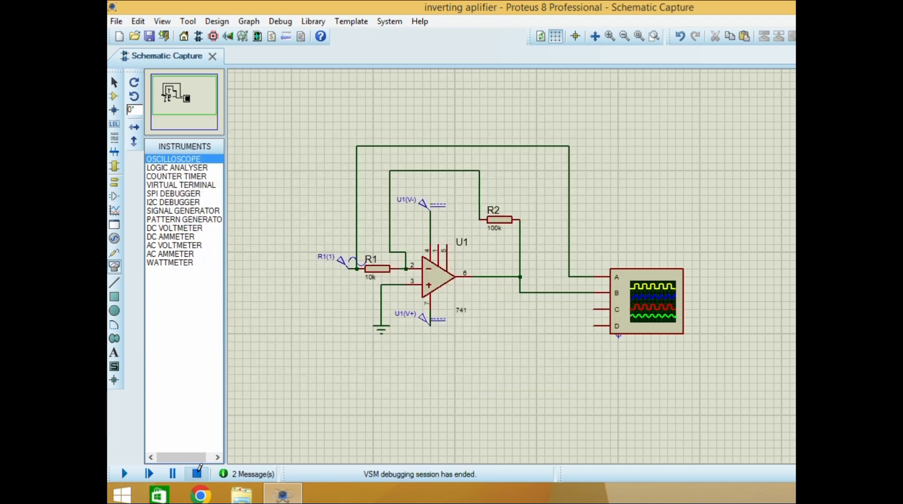
double_click(437, 210)
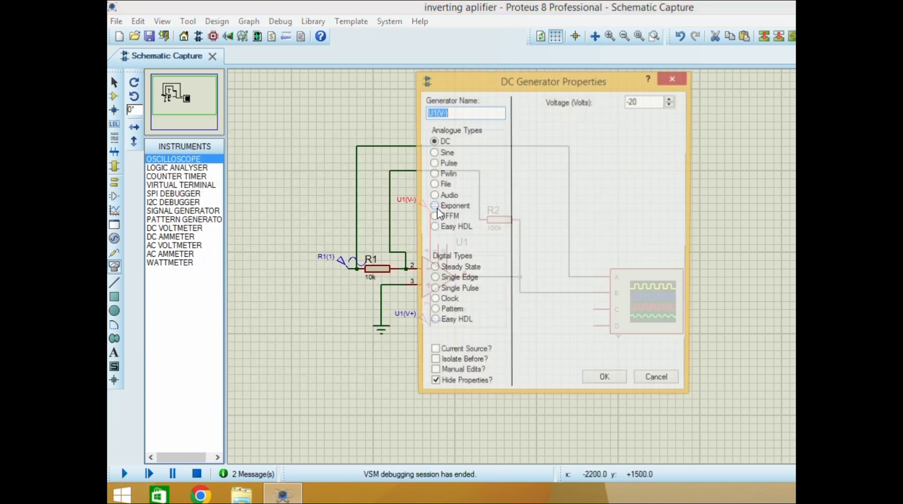
click(634, 101)
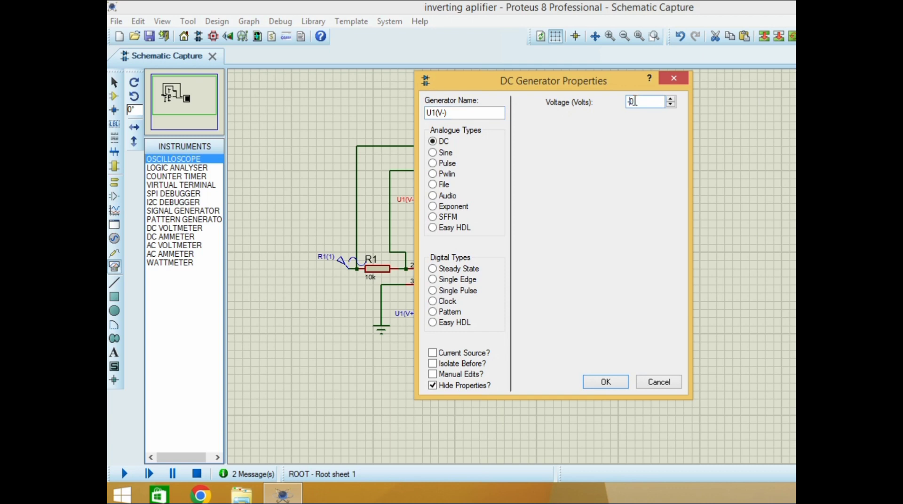
click(606, 382)
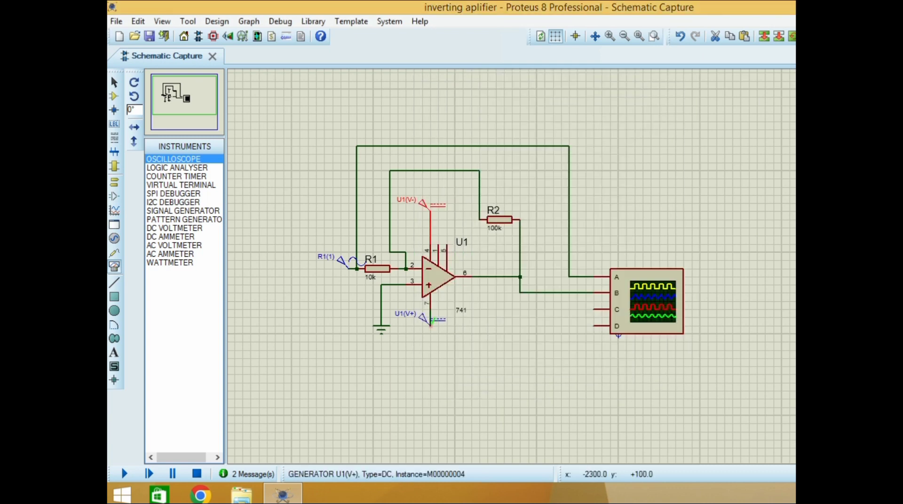
Step: Set the voltage of the DC generator on the op-amp's pin 7 to 50 V
double_click(425, 321)
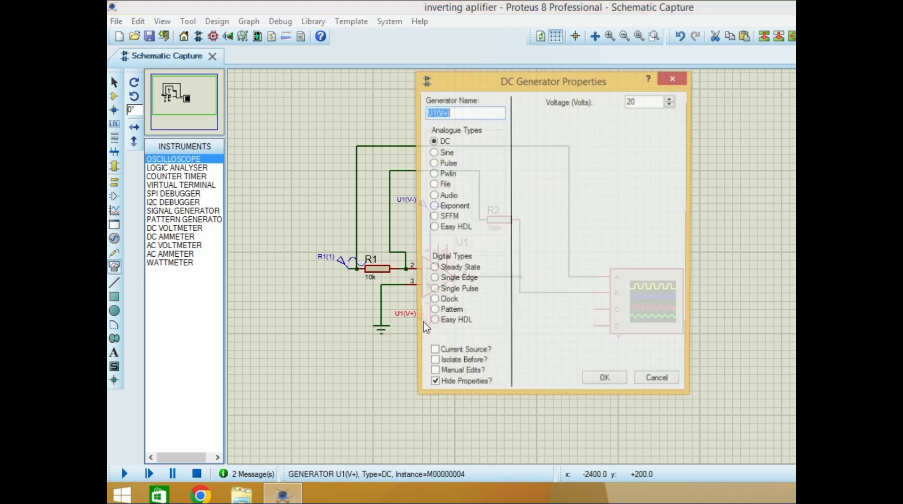
click(633, 102)
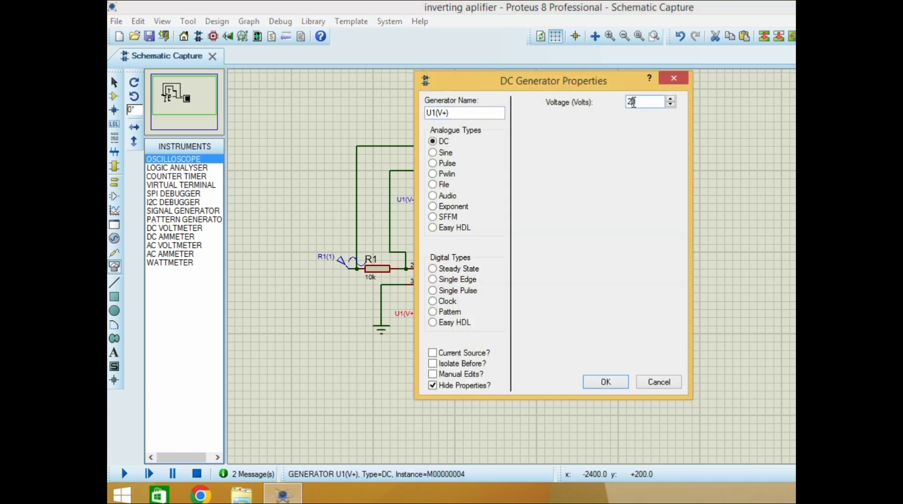
text(5)
key(Return)
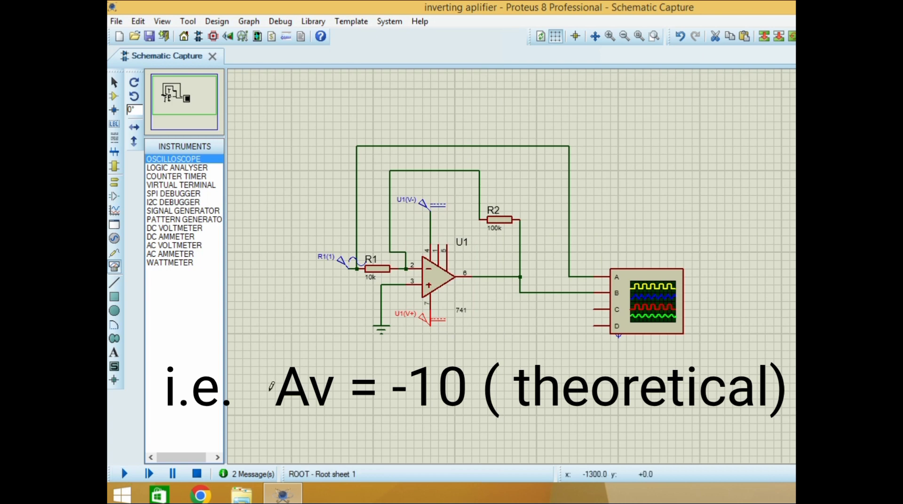
Step: Run the simulation again and move the oscilloscope window clear of the circuit while comparing the input and output waveforms
click(124, 474)
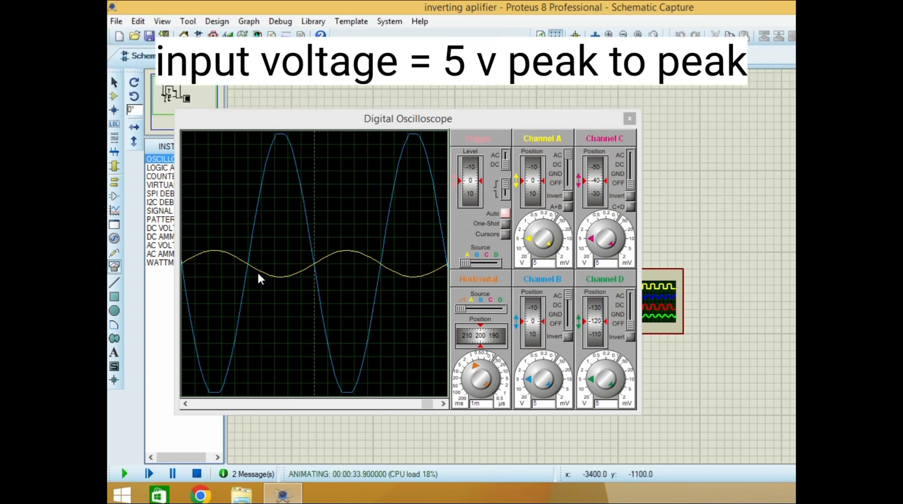
drag(360, 121, 695, 90)
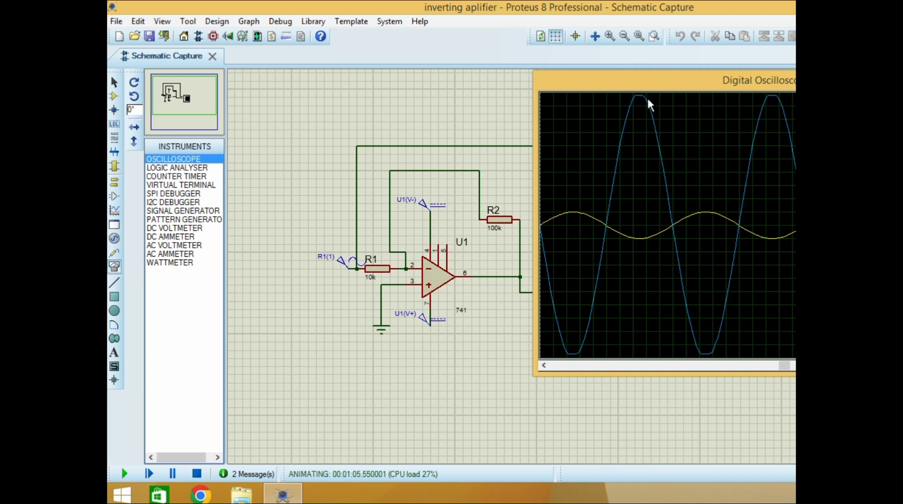
drag(639, 89, 795, 94)
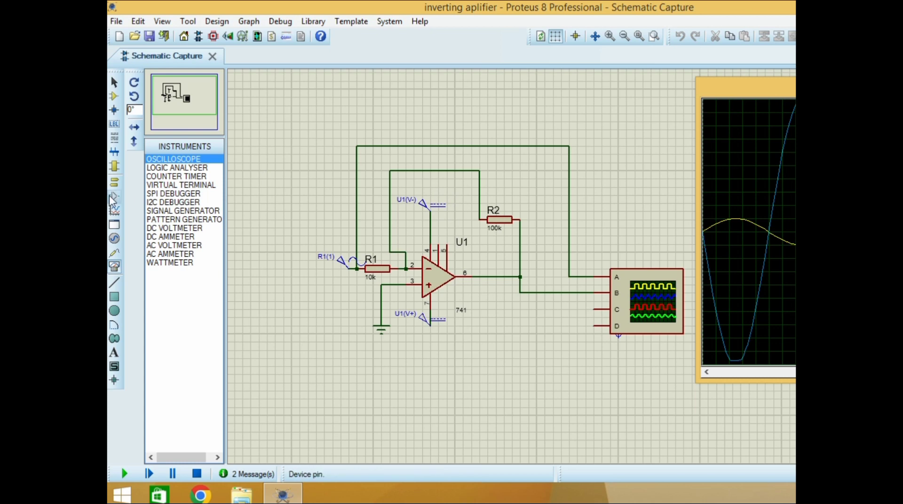
click(114, 182)
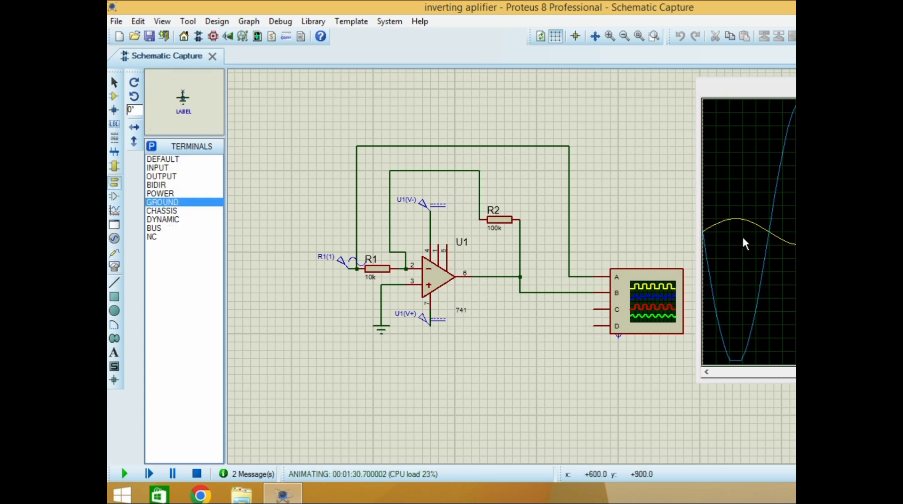
drag(828, 88, 806, 87)
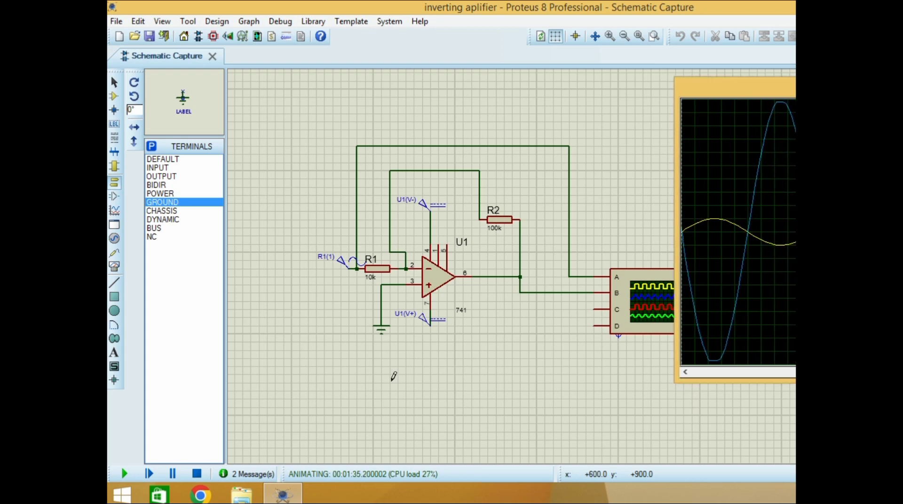
key(alt+Tab)
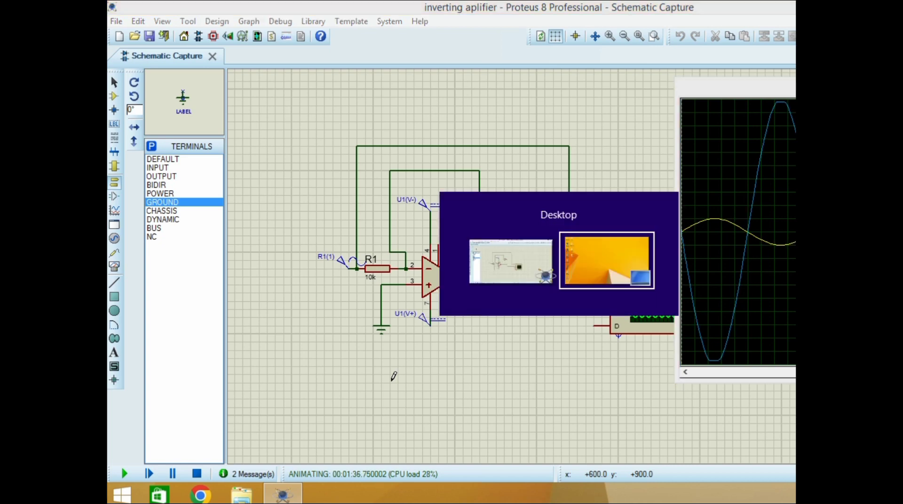
key(alt+Tab)
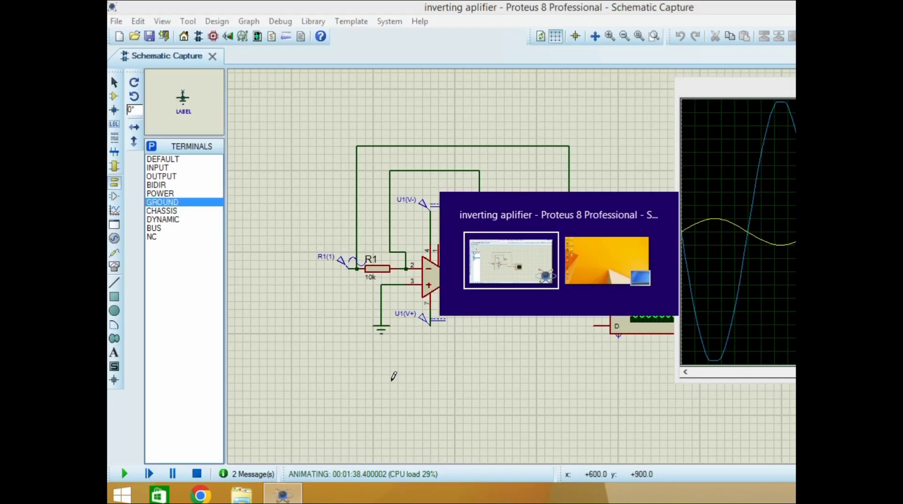